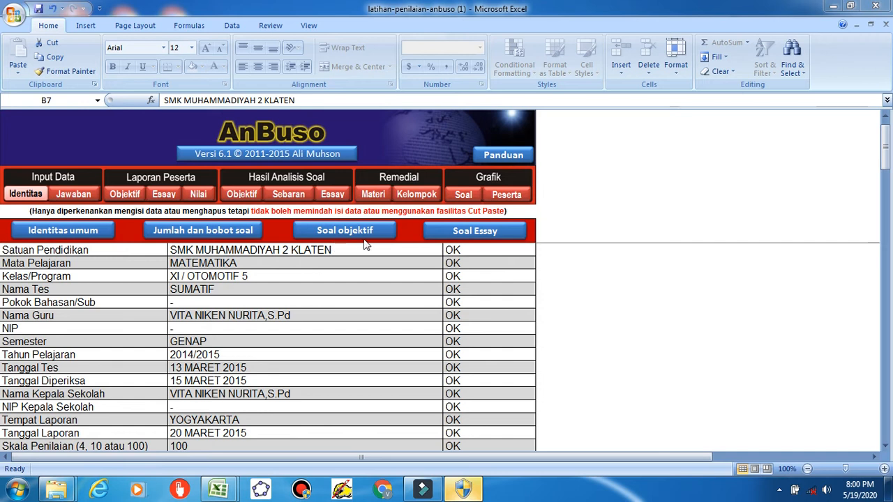
View the student answers (Jawaban) sheet, and return to the main menu's Identitas page
{"action": "left_click", "coordinate": [74, 197]}
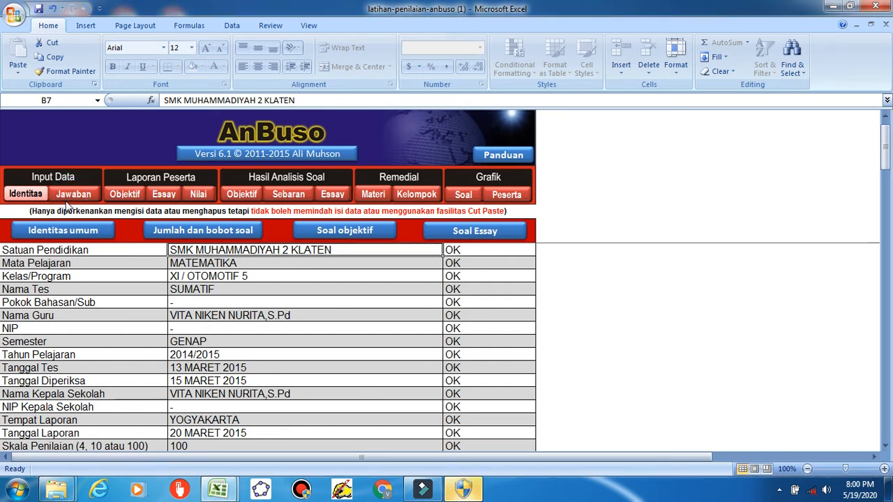
{"action": "left_click", "coordinate": [72, 197]}
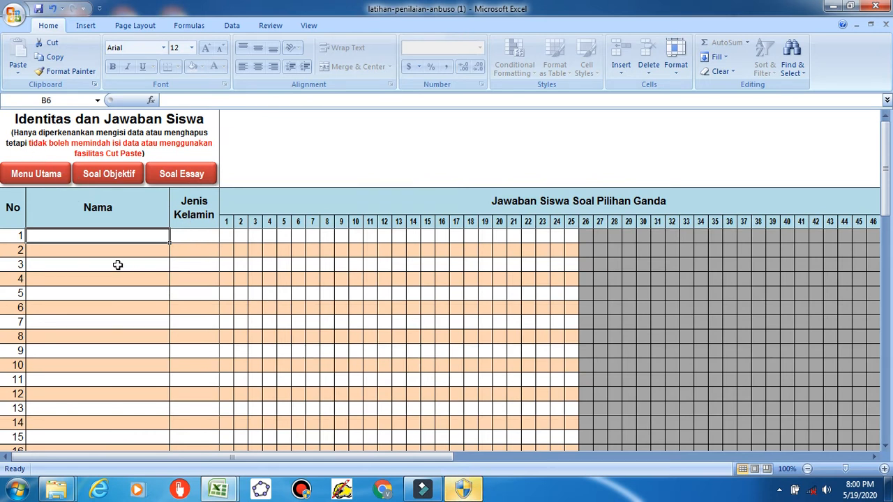
{"action": "left_click", "coordinate": [34, 173]}
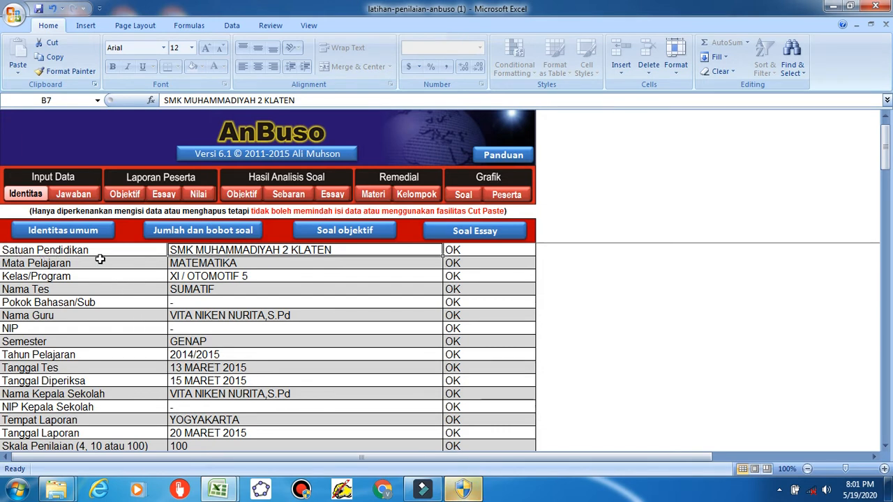
Review the general identity fields, the question counts and weights, and the Data Soal Pilihan Ganda settings
{"action": "scroll", "coordinate": [182, 271], "scroll_direction": "up", "scroll_amount": 1}
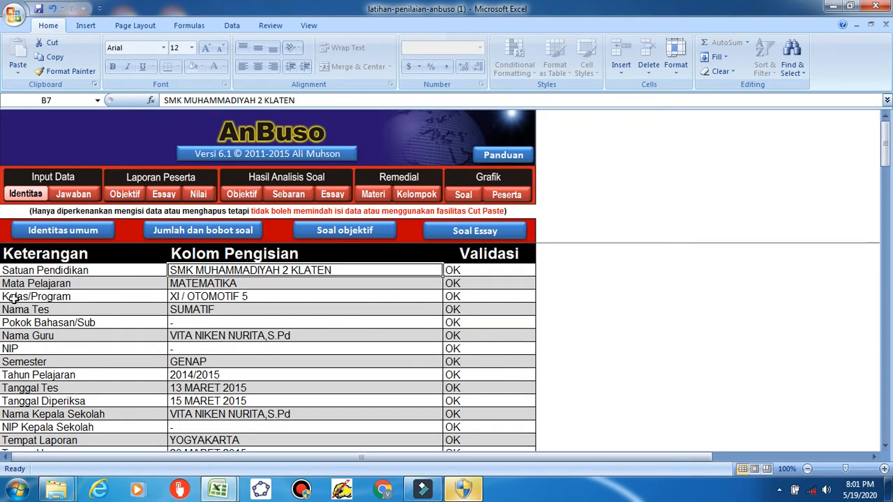
{"action": "scroll", "coordinate": [395, 363], "scroll_direction": "down", "scroll_amount": 4}
{"action": "scroll", "coordinate": [342, 358], "scroll_direction": "up", "scroll_amount": 4}
{"action": "scroll", "coordinate": [254, 383], "scroll_direction": "down", "scroll_amount": 1}
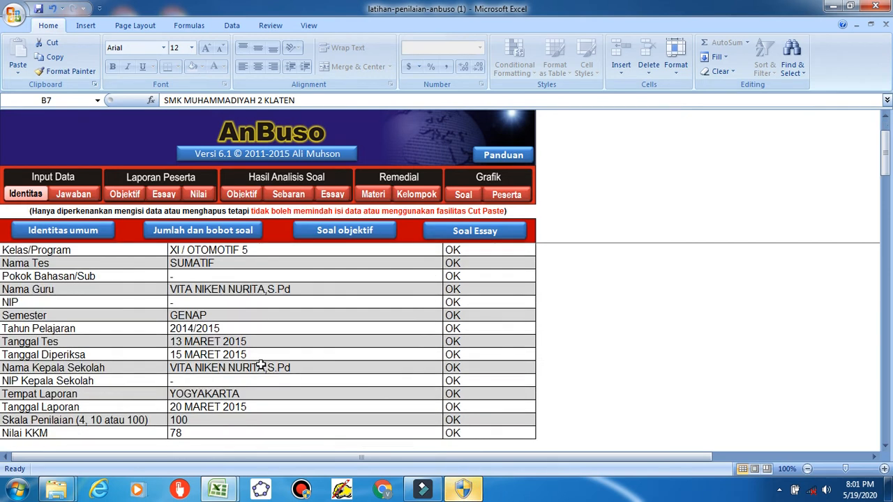
{"action": "scroll", "coordinate": [263, 342], "scroll_direction": "up", "scroll_amount": 1}
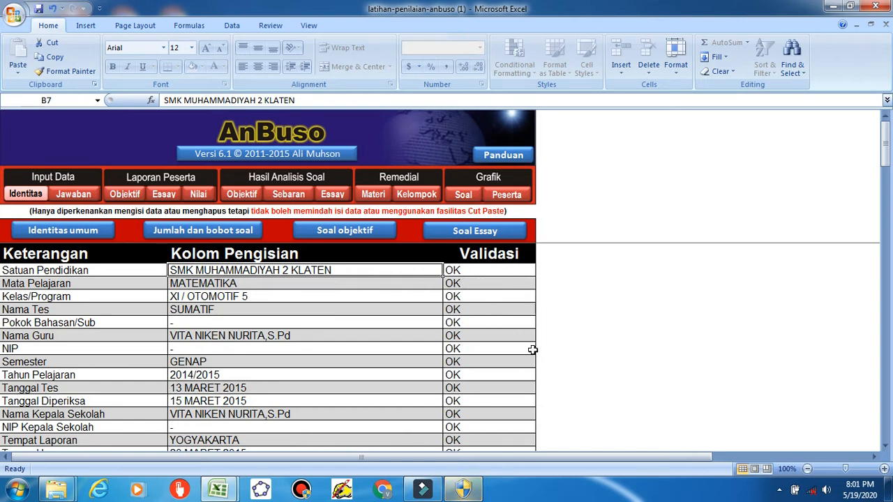
{"action": "scroll", "coordinate": [486, 386], "scroll_direction": "down", "scroll_amount": 4}
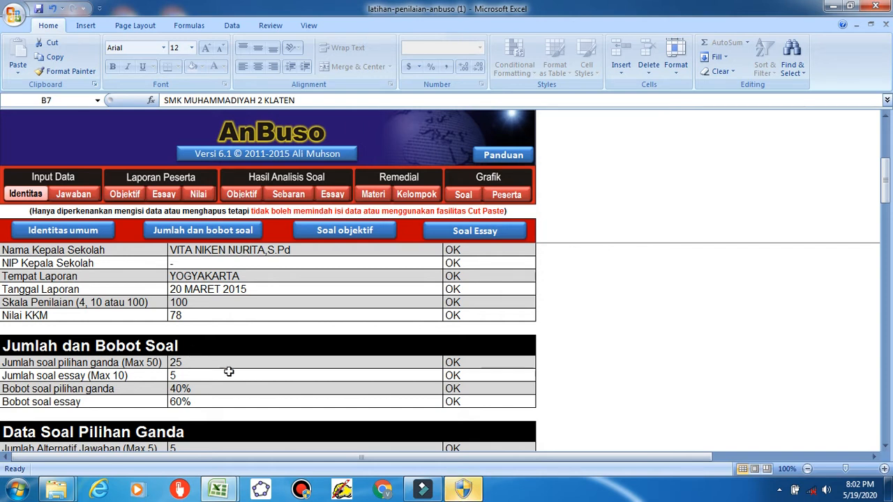
{"action": "scroll", "coordinate": [374, 362], "scroll_direction": "down", "scroll_amount": 3}
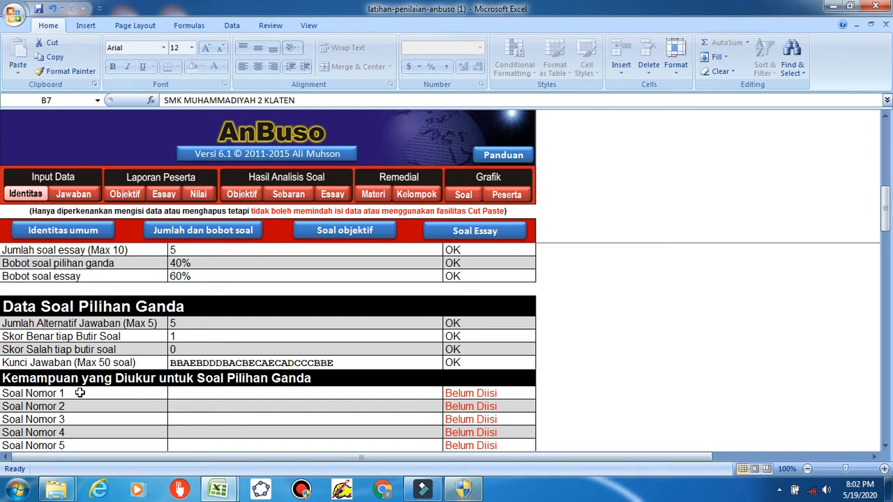
Fill in Soal Nomor 1 to 5 under Kemampuan yang Diukur untuk Soal Pilihan Ganda with B, B, A, E and B
{"action": "left_click", "coordinate": [184, 393]}
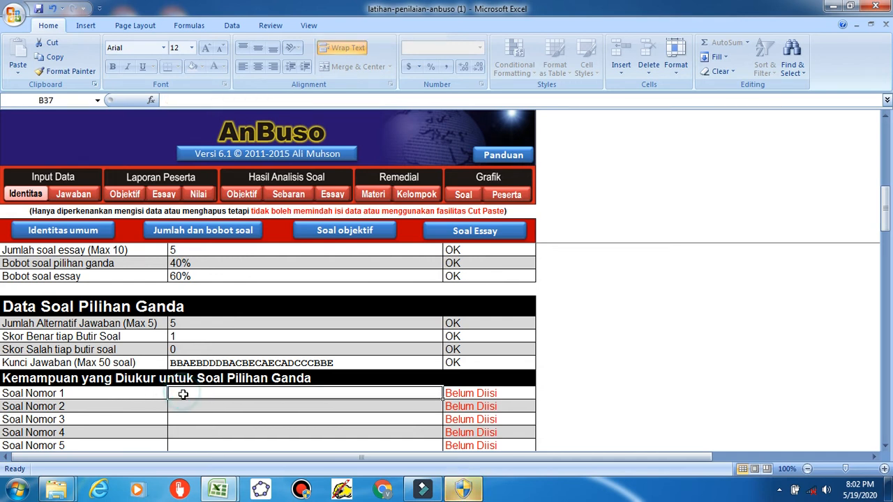
{"action": "double_click", "coordinate": [185, 393]}
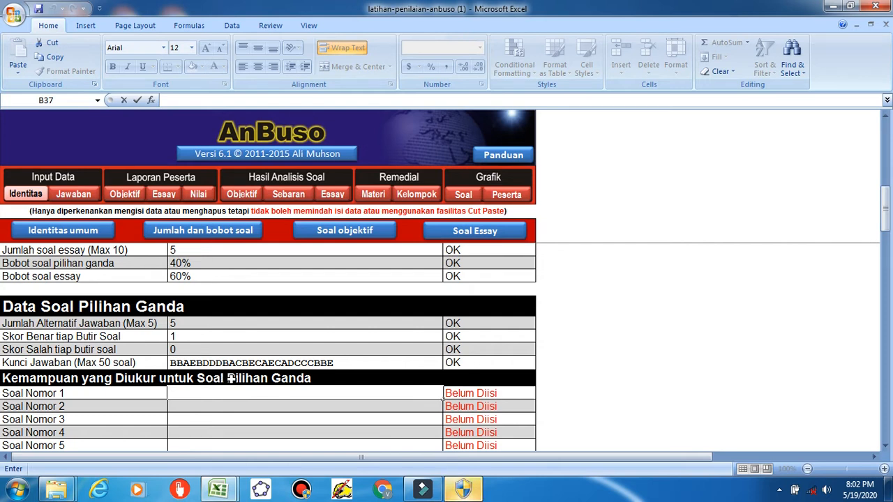
{"action": "type", "text": "B"}
{"action": "key", "text": "Delete"}
{"action": "key", "text": "Return"}
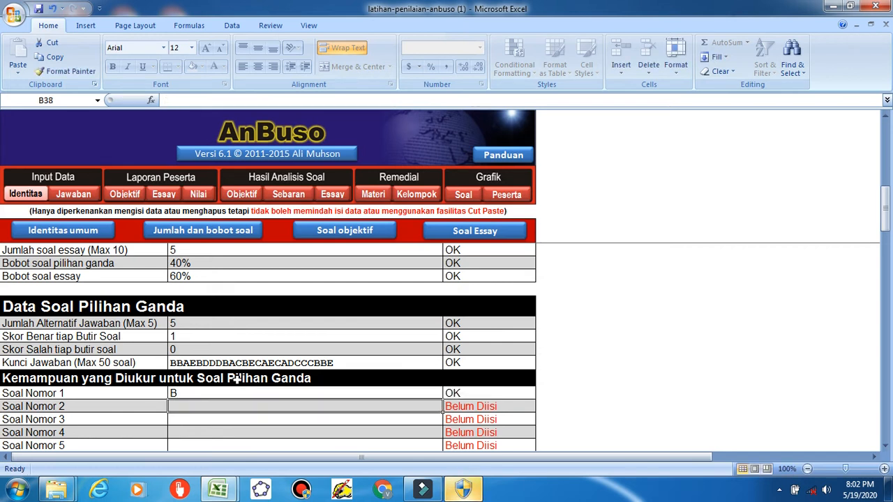
{"action": "type", "text": "B"}
{"action": "key", "text": "Return"}
{"action": "type", "text": "A"}
{"action": "key", "text": "Return"}
{"action": "type", "text": "E"}
{"action": "key", "text": "Return"}
{"action": "type", "text": "B"}
{"action": "key", "text": "Return"}
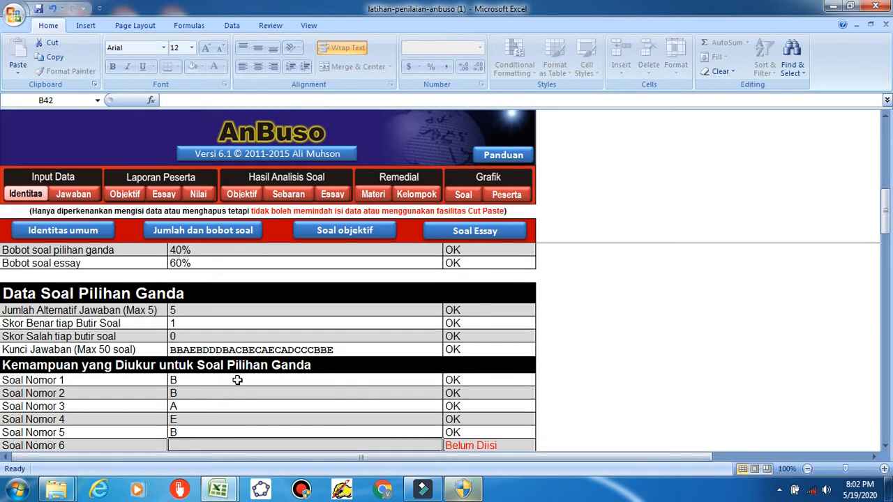
Fill in Soal Nomor 6 to 11 with D, D, D, B, A and C
{"action": "type", "text": "D"}
{"action": "key", "text": "Return"}
{"action": "type", "text": "D"}
{"action": "key", "text": "Return"}
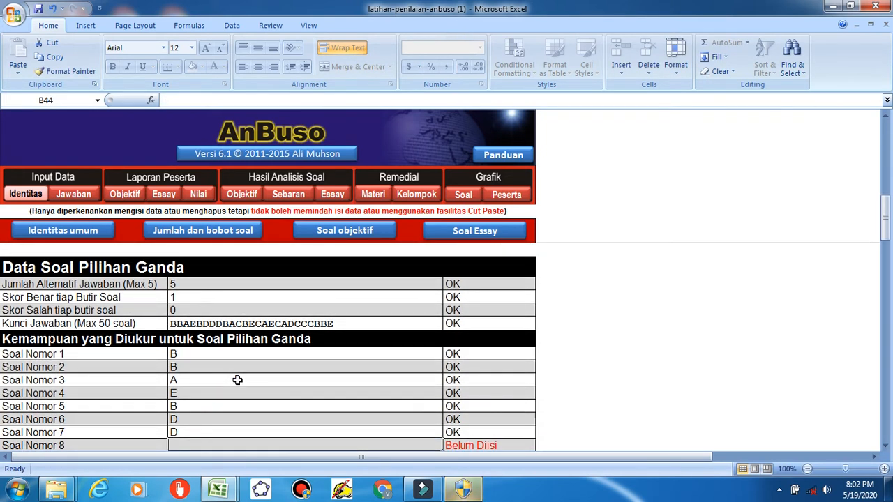
{"action": "type", "text": "D"}
{"action": "key", "text": "Return"}
{"action": "type", "text": "B"}
{"action": "key", "text": "Return"}
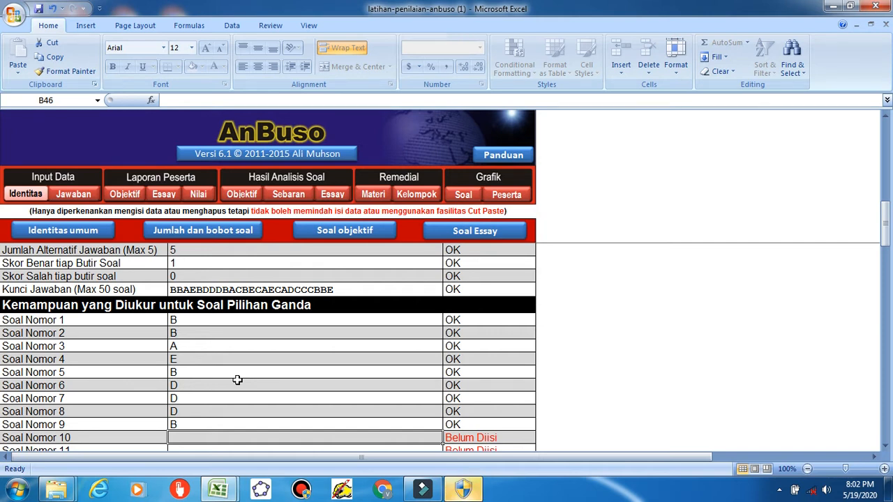
{"action": "type", "text": "A"}
{"action": "key", "text": "Return"}
{"action": "type", "text": "C"}
{"action": "key", "text": "Return"}
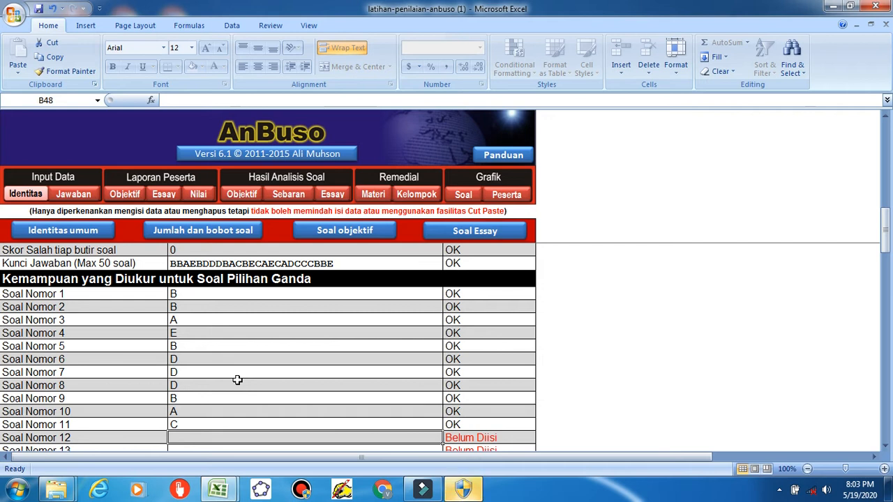
Fill in Soal Nomor 12 to 17 with B, E, C, A, E and C
{"action": "type", "text": "B"}
{"action": "key", "text": "Return"}
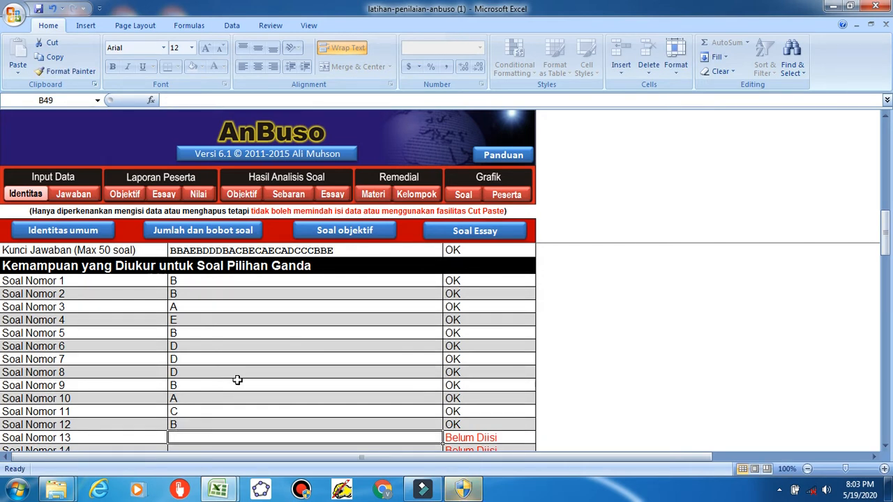
{"action": "type", "text": "E"}
{"action": "key", "text": "Return"}
{"action": "type", "text": "C"}
{"action": "key", "text": "Return"}
{"action": "type", "text": "A"}
{"action": "key", "text": "Return"}
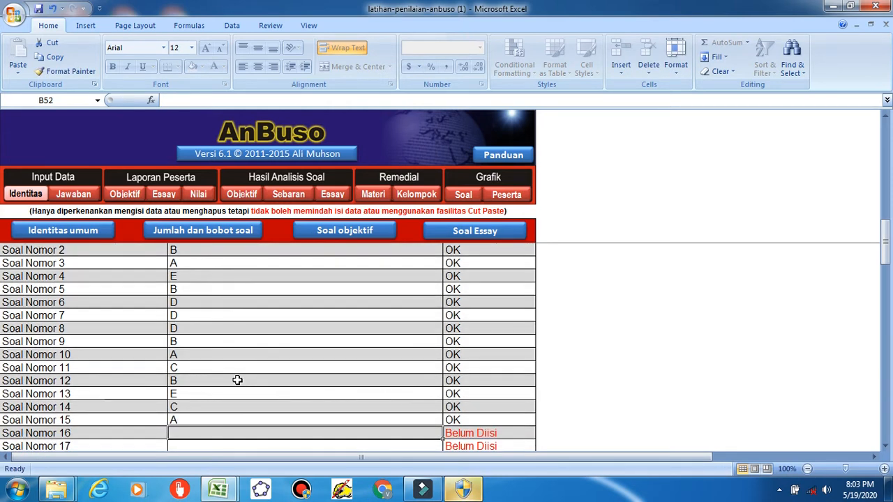
{"action": "type", "text": "E"}
{"action": "key", "text": "Return"}
{"action": "type", "text": "C"}
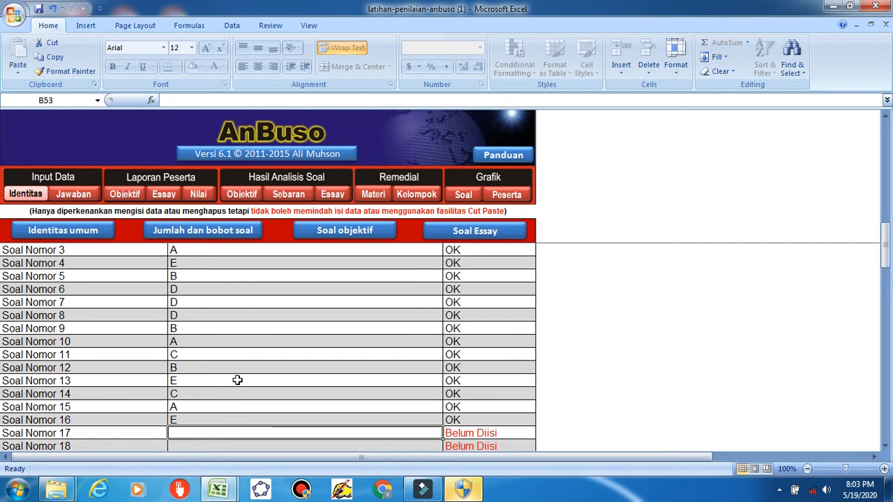
{"action": "key", "text": "Return"}
Skip Soal Nomor 18 and fill in Soal Nomor 19 to 22 with D, C, C and C
{"action": "key", "text": "Return"}
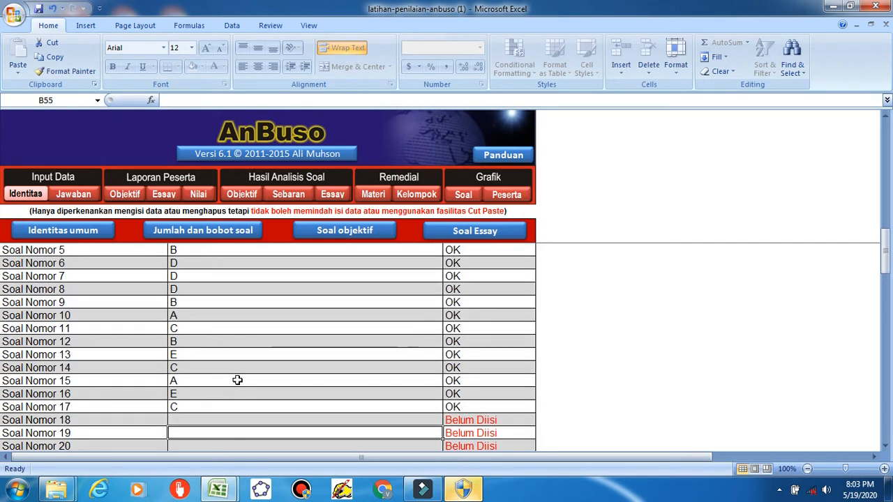
{"action": "type", "text": "D"}
{"action": "key", "text": "Return"}
{"action": "type", "text": "C"}
{"action": "key", "text": "Return"}
{"action": "type", "text": "C"}
{"action": "key", "text": "Return"}
{"action": "type", "text": "C"}
{"action": "key", "text": "Return"}
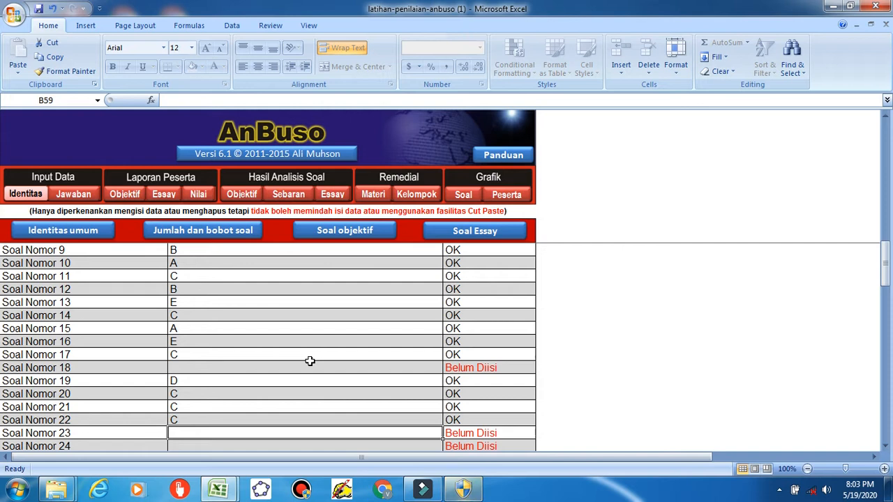
Fill in the skipped Soal Nomor 18 with A
{"action": "left_click", "coordinate": [186, 369]}
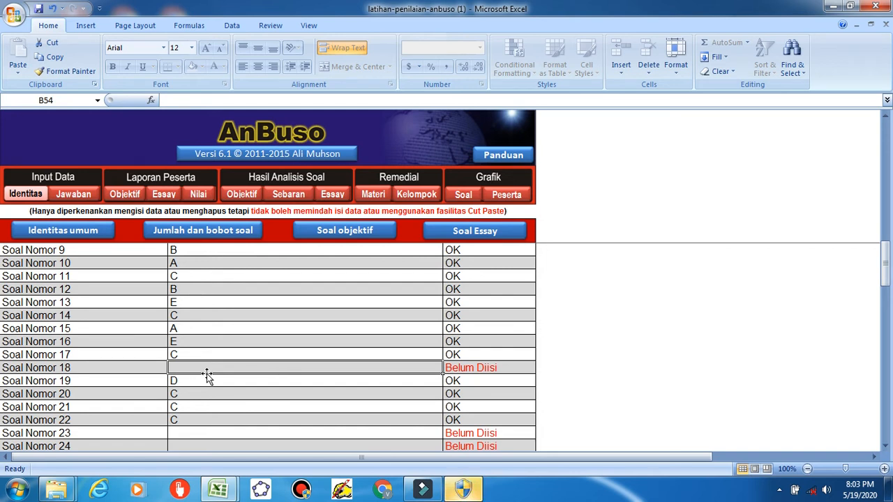
{"action": "type", "text": "A"}
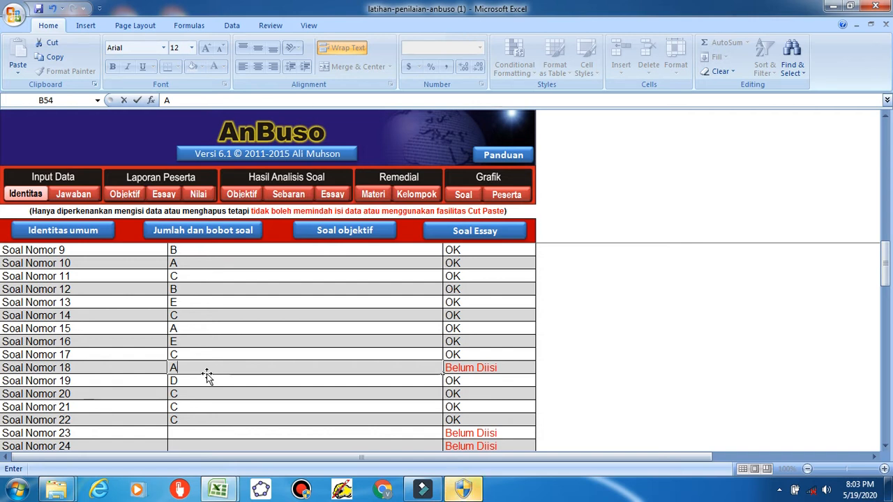
{"action": "key", "text": "Return"}
Fill in Soal Nomor 23 to 25 with B, B and E
{"action": "key", "text": "Return"}
{"action": "key", "text": "Return"}
{"action": "key", "text": "Return"}
{"action": "key", "text": "Return"}
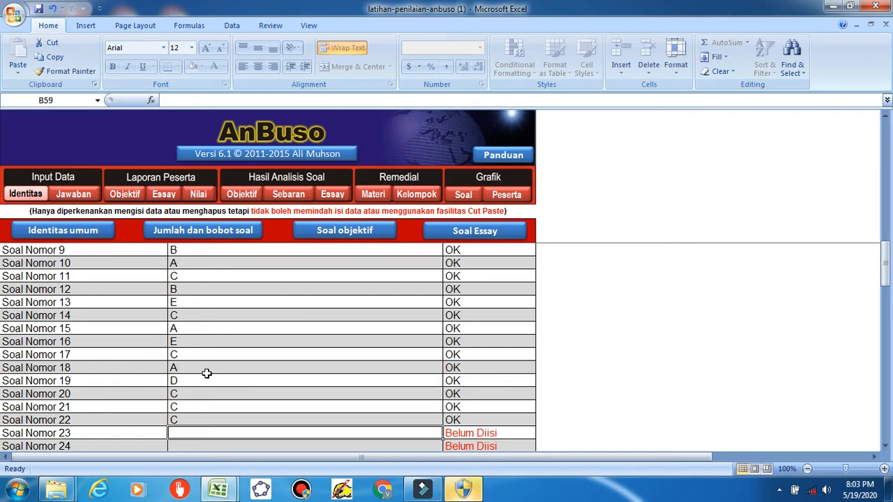
{"action": "type", "text": "B"}
{"action": "key", "text": "Return"}
{"action": "type", "text": "B"}
{"action": "key", "text": "Return"}
{"action": "type", "text": "E"}
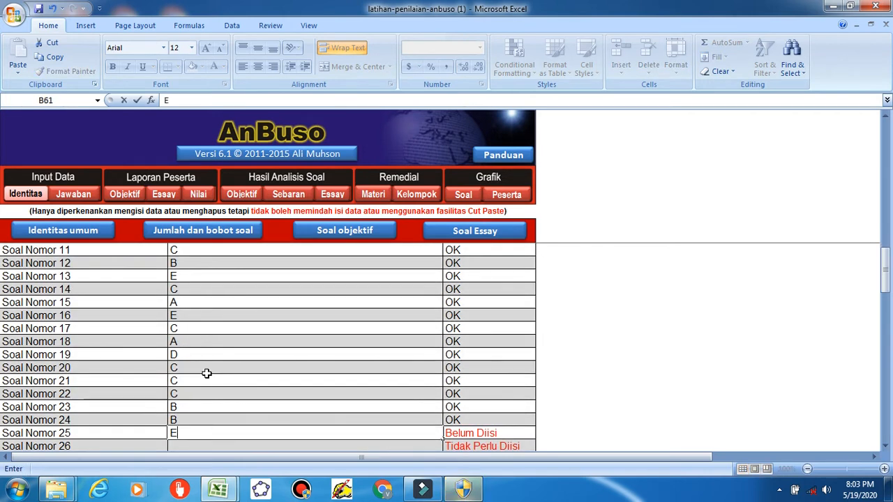
{"action": "key", "text": "Return"}
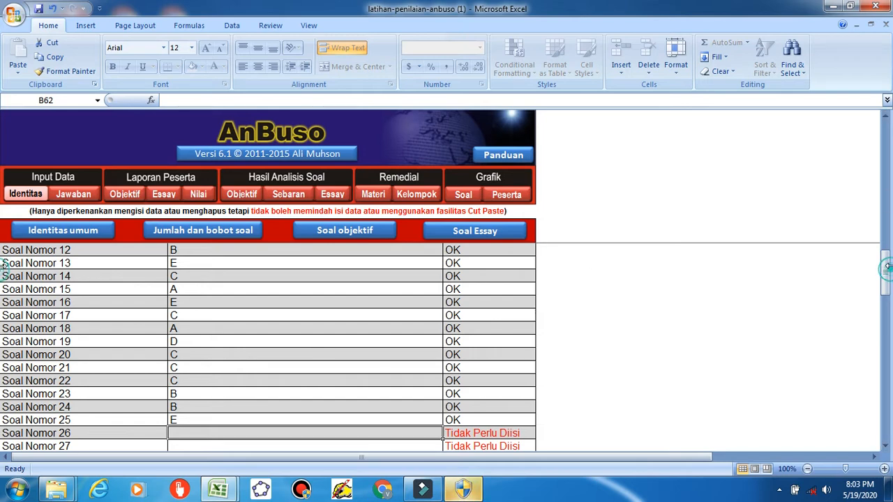
Check the multiple-choice entries and their validation against the answer key, and the maximum scores under Data Soal Essay
{"action": "left_click_drag", "start_coordinate": [888, 276], "coordinate": [886, 216]}
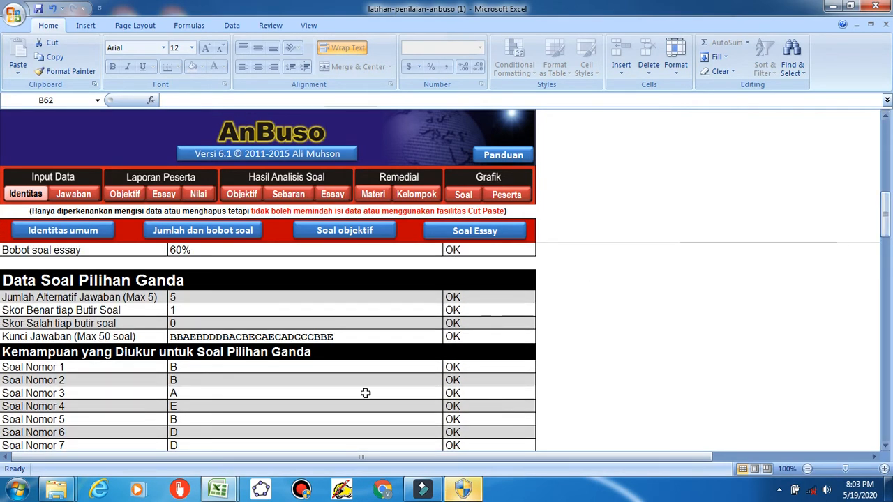
{"action": "scroll", "coordinate": [466, 393], "scroll_direction": "down", "scroll_amount": 12}
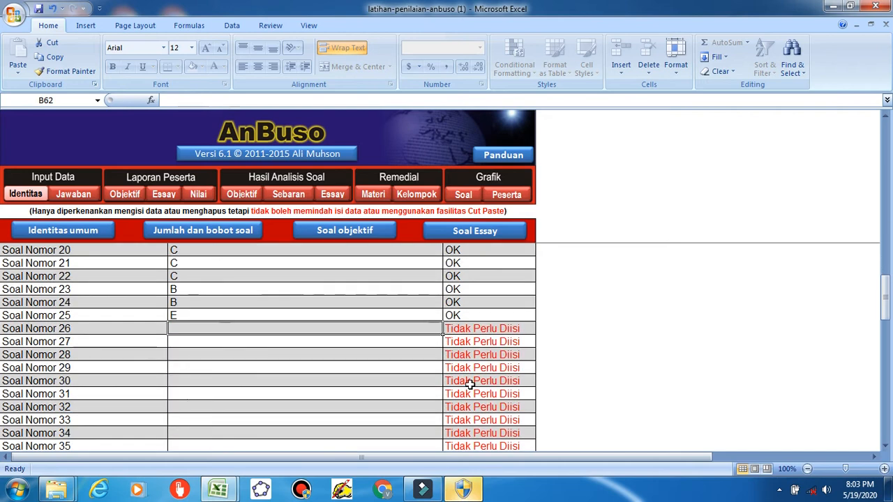
{"action": "scroll", "coordinate": [466, 386], "scroll_direction": "down", "scroll_amount": 3}
{"action": "scroll", "coordinate": [464, 388], "scroll_direction": "down", "scroll_amount": 1}
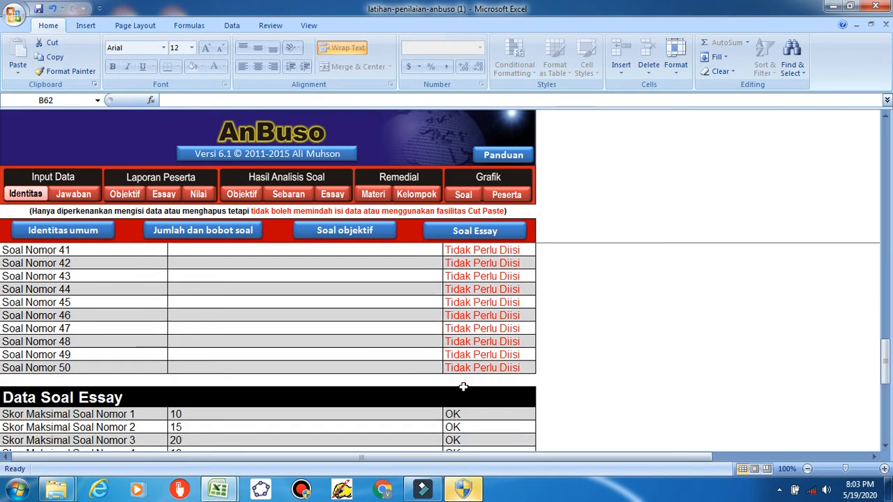
{"action": "scroll", "coordinate": [214, 402], "scroll_direction": "down", "scroll_amount": 2}
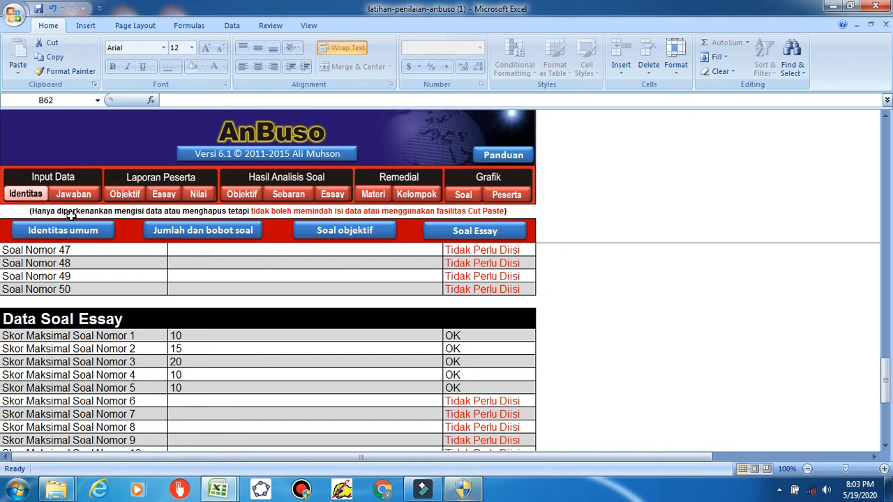
{"action": "scroll", "coordinate": [300, 365], "scroll_direction": "up", "scroll_amount": 12}
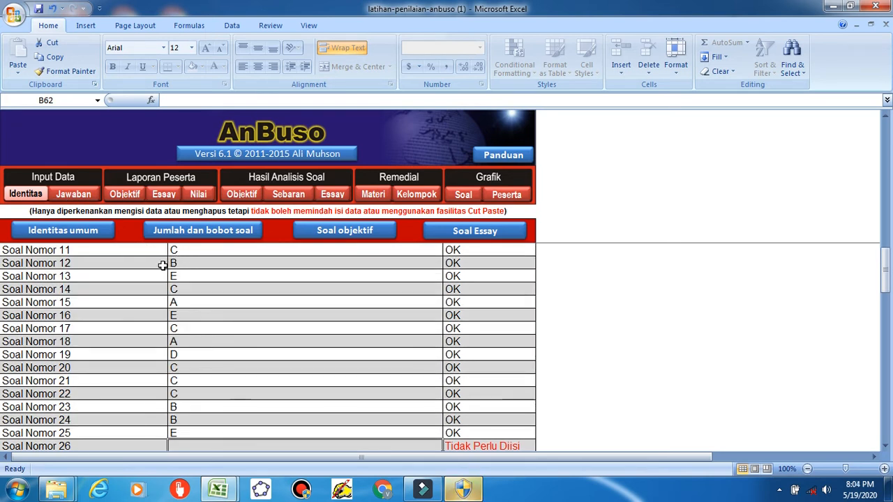
Open the student answers (Jawaban) sheet and enter the first student's name in row 1 of the Nama column
{"action": "left_click", "coordinate": [78, 195]}
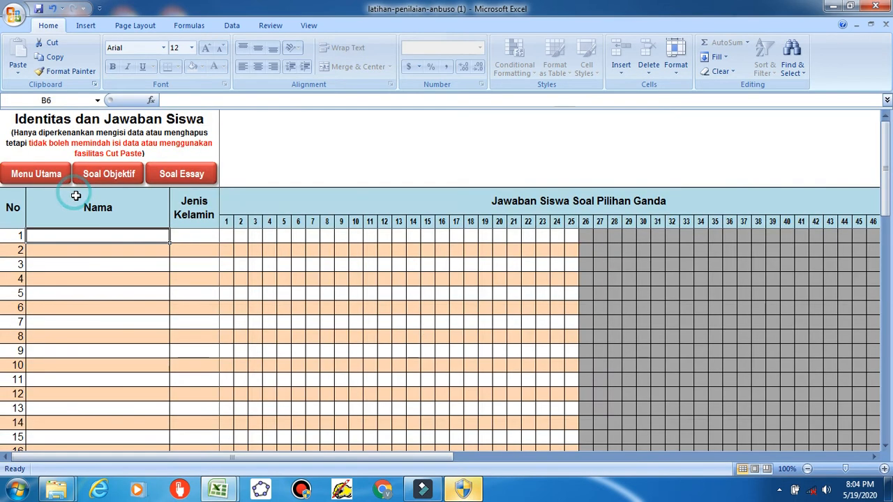
{"action": "double_click", "coordinate": [112, 236]}
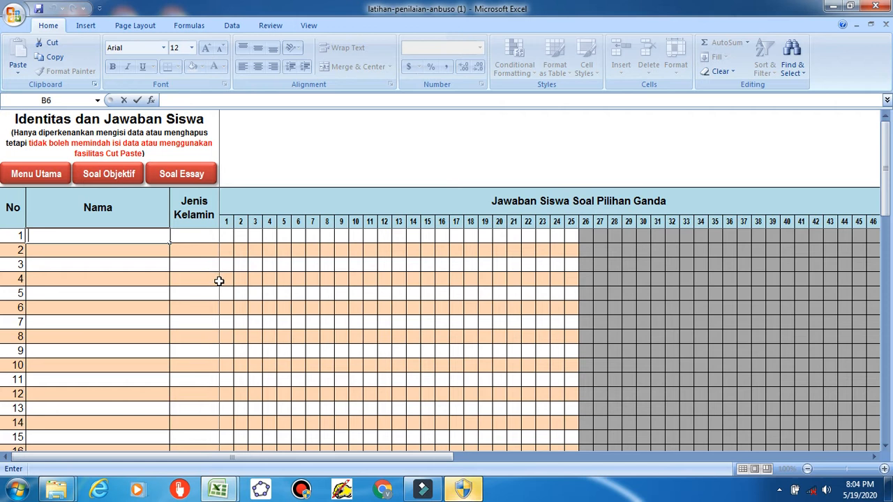
{"action": "type", "text": "NA"}
{"action": "key", "text": "BackSpace"}
{"action": "key", "text": "BackSpace"}
{"action": "key", "text": "BackSpace"}
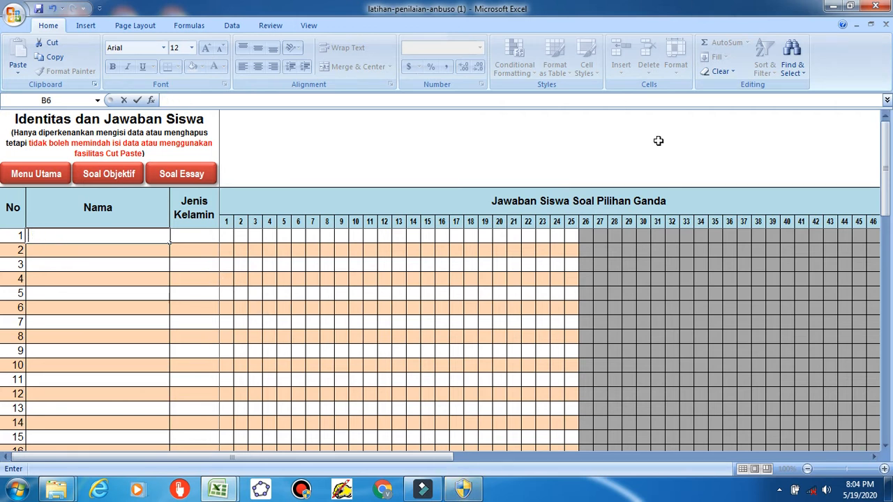
{"action": "type", "text": "ANA"}
{"action": "key", "text": "Return"}
Enter the names of four more students in rows 2 to 5 of the Nama column
{"action": "type", "text": "BELAE"}
{"action": "key", "text": "Return"}
{"action": "type", "text": "CIK"}
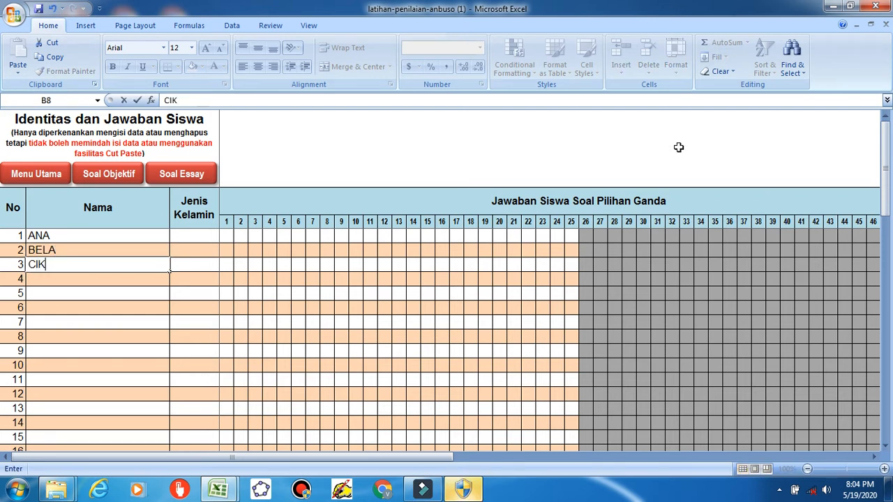
{"action": "type", "text": "A"}
{"action": "key", "text": "Return"}
{"action": "type", "text": "EDI"}
{"action": "key", "text": "Return"}
{"action": "type", "text": "NINA"}
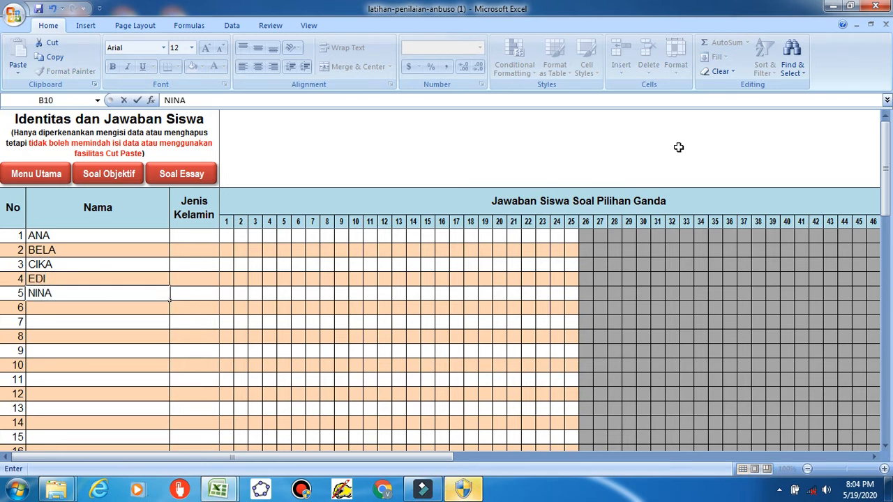
Fill in Jenis Kelamin for students 1 to 5 with P, P, P, L and P
{"action": "left_click", "coordinate": [188, 236]}
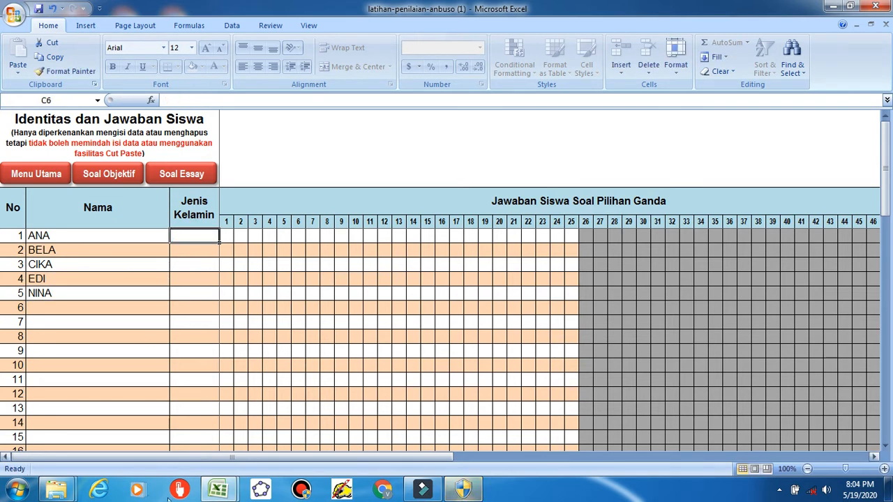
{"action": "type", "text": "P"}
{"action": "key", "text": "Return"}
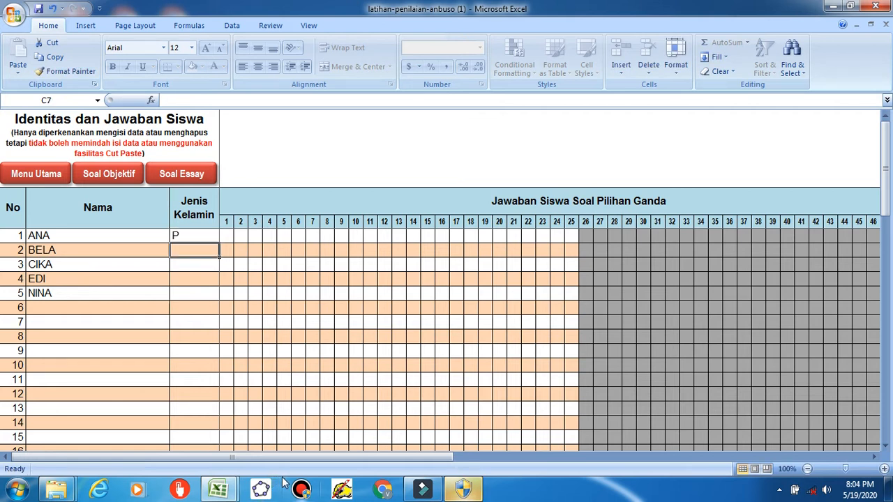
{"action": "type", "text": "P"}
{"action": "key", "text": "Return"}
{"action": "type", "text": "P"}
{"action": "key", "text": "Return"}
{"action": "type", "text": "L"}
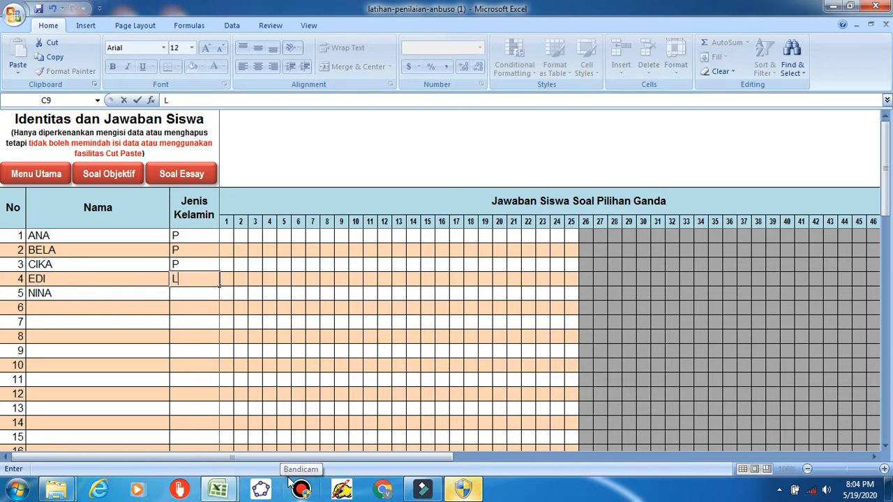
{"action": "key", "text": "Return"}
{"action": "type", "text": "P"}
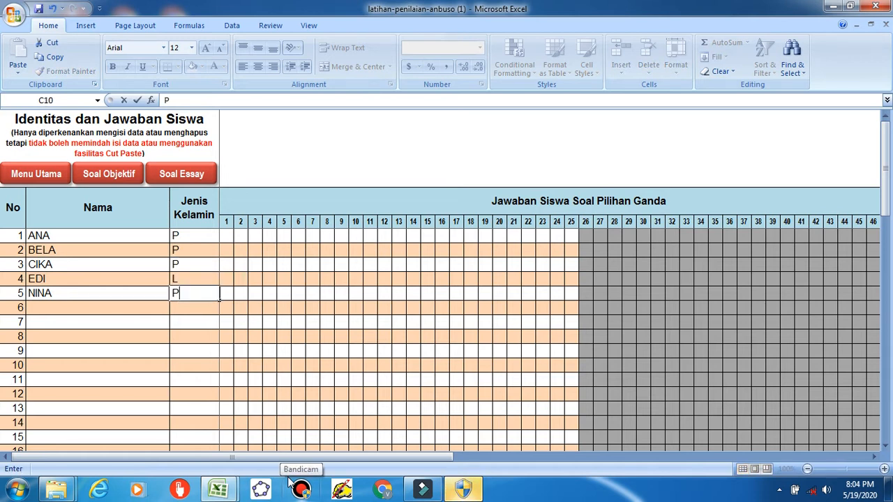
Fill in the multiple-choice answers to question 1 for students 1 to 5 with A, B, C, D and B
{"action": "left_click", "coordinate": [230, 238]}
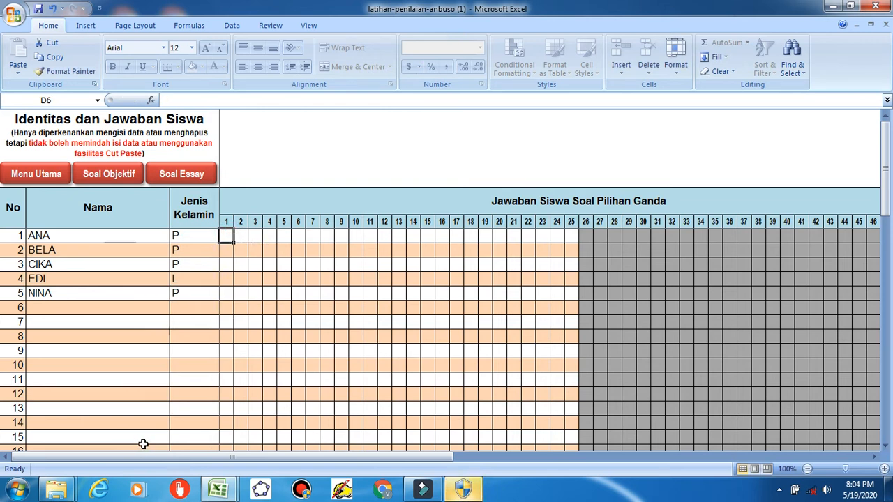
{"action": "type", "text": "A"}
{"action": "key", "text": "Return"}
{"action": "type", "text": "B"}
{"action": "key", "text": "Return"}
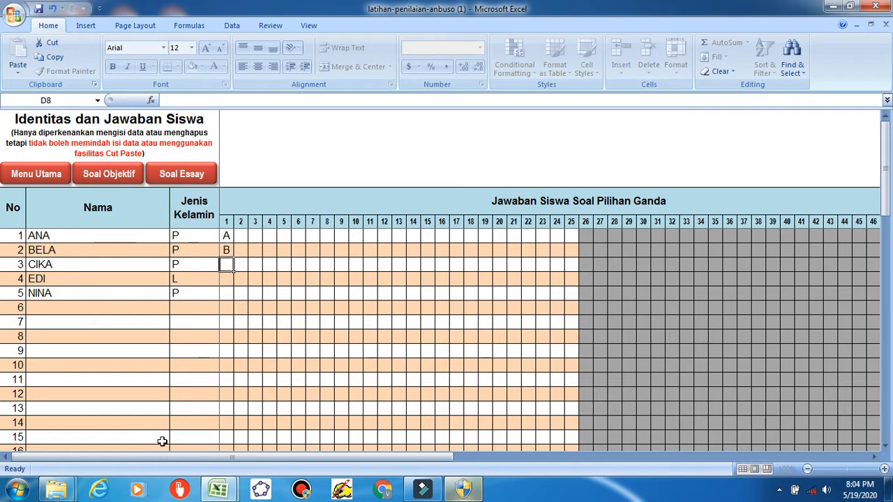
{"action": "type", "text": "C"}
{"action": "key", "text": "Return"}
{"action": "type", "text": "D"}
{"action": "key", "text": "Return"}
{"action": "type", "text": "B"}
{"action": "key", "text": "Return"}
Fill in the multiple-choice answers to question 2 for students 1 to 5 with E, A, D, C and E
{"action": "left_click", "coordinate": [242, 236]}
{"action": "type", "text": "F"}
{"action": "key", "text": "Return"}
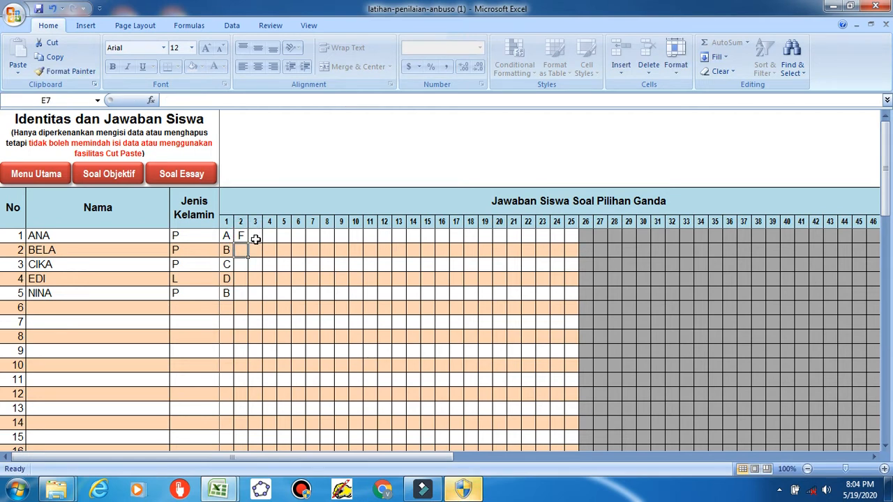
{"action": "key", "text": "Up"}
{"action": "key", "text": "BackSpace"}
{"action": "type", "text": "E"}
{"action": "key", "text": "Return"}
{"action": "type", "text": "A"}
{"action": "key", "text": "Return"}
{"action": "type", "text": "D"}
{"action": "key", "text": "Return"}
{"action": "type", "text": "C"}
{"action": "key", "text": "Return"}
{"action": "type", "text": "E"}
{"action": "key", "text": "Return"}
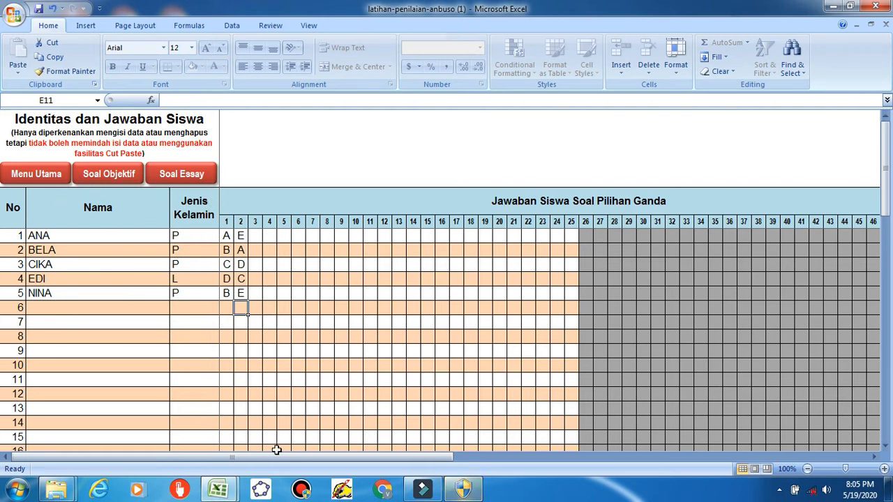
Return to the workbook's main menu and switch to the completed workbook latihan-penilaian-anbuso
{"action": "mouse_move", "coordinate": [218, 489]}
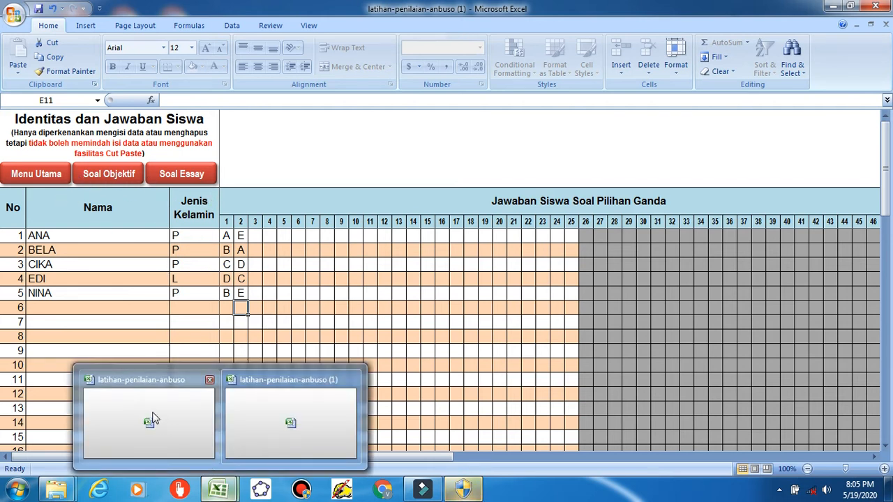
{"action": "left_click", "coordinate": [35, 174]}
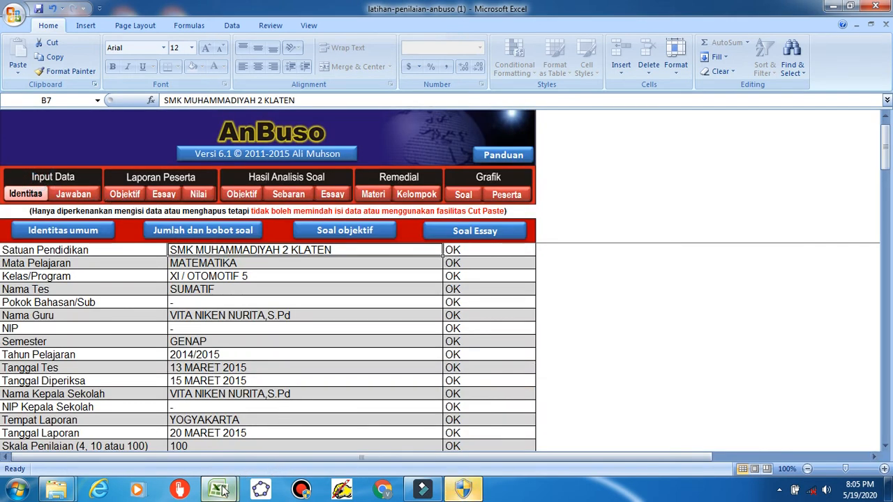
{"action": "mouse_move", "coordinate": [222, 491]}
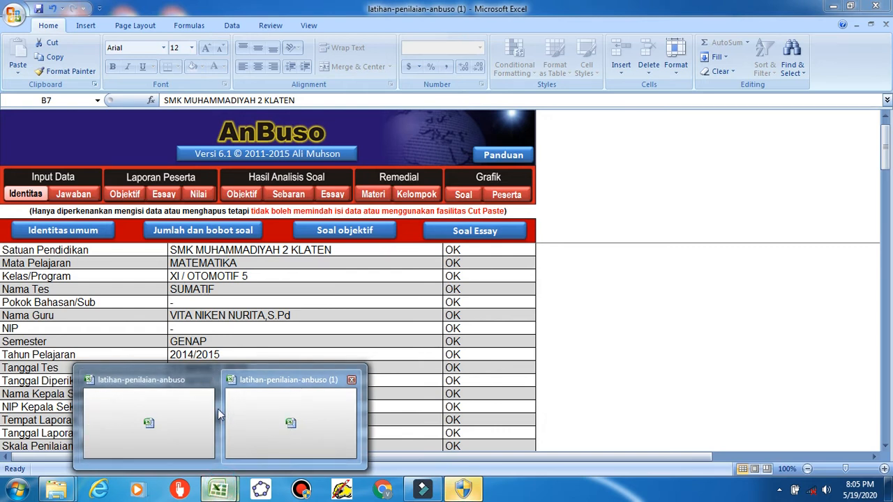
{"action": "left_click", "coordinate": [175, 419]}
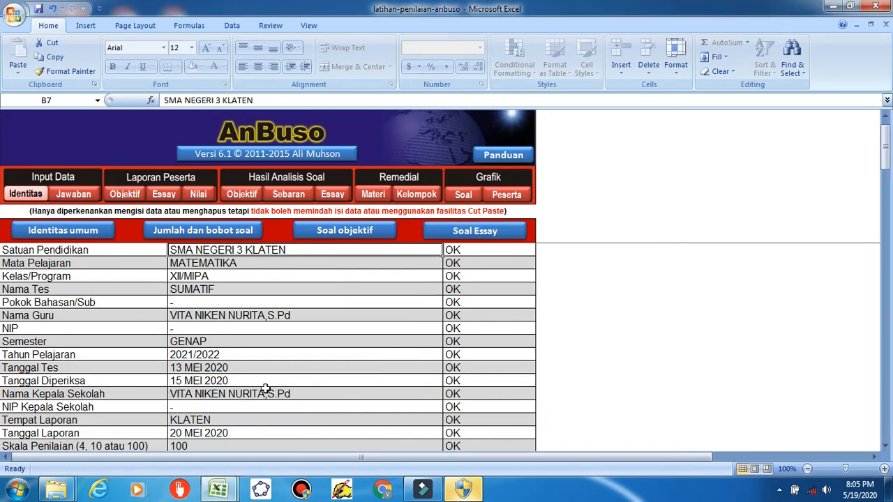
Open the student answers (Jawaban) sheet and look through the completed names, genders and multiple-choice answers
{"action": "scroll", "coordinate": [266, 388], "scroll_direction": "down", "scroll_amount": 3}
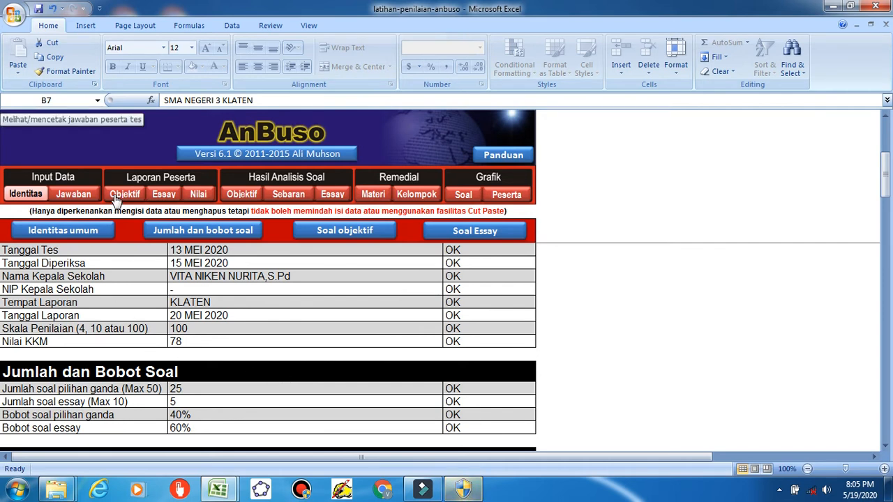
{"action": "left_click", "coordinate": [75, 196]}
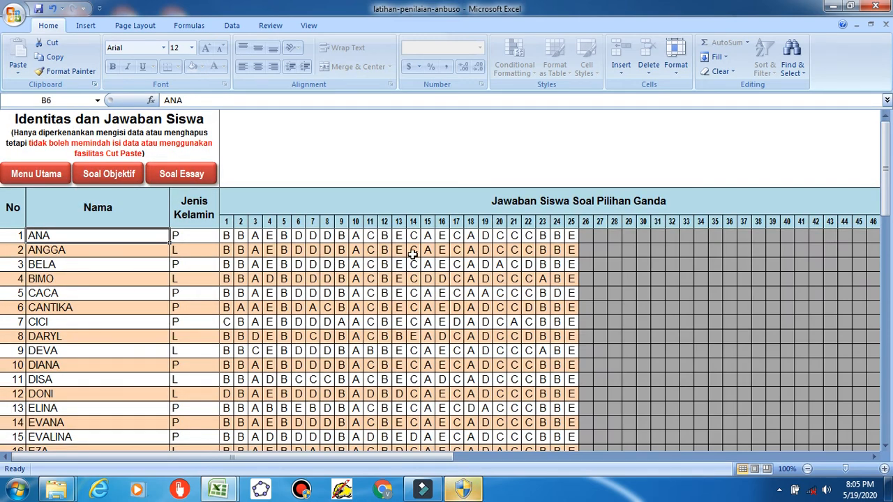
{"action": "scroll", "coordinate": [492, 304], "scroll_direction": "down", "scroll_amount": 3}
{"action": "scroll", "coordinate": [494, 309], "scroll_direction": "up", "scroll_amount": 2}
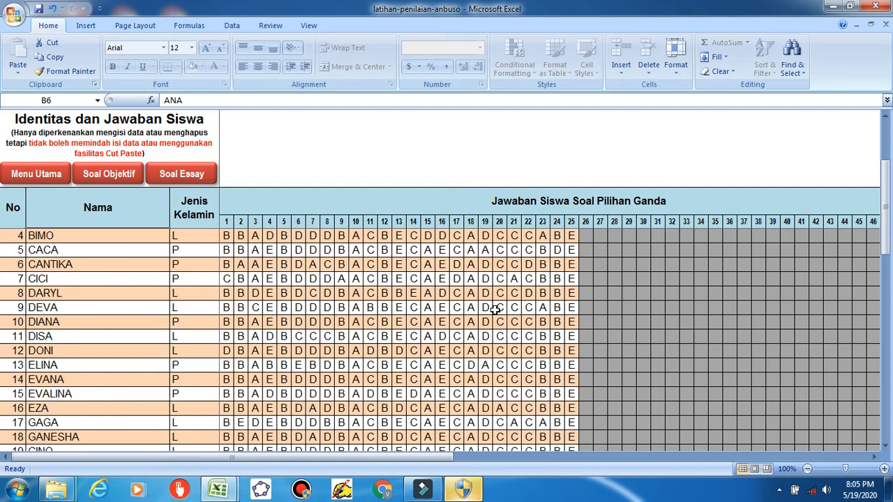
{"action": "scroll", "coordinate": [492, 314], "scroll_direction": "up", "scroll_amount": 1}
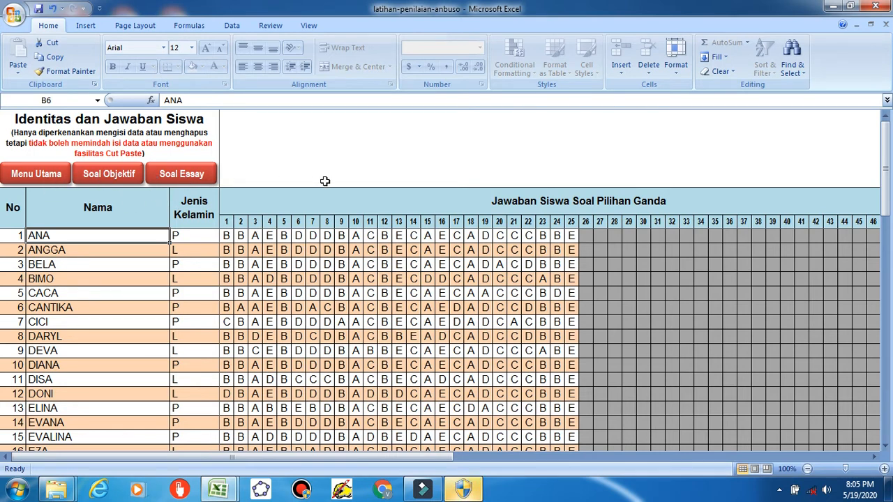
{"action": "scroll", "coordinate": [305, 267], "scroll_direction": "down", "scroll_amount": 14}
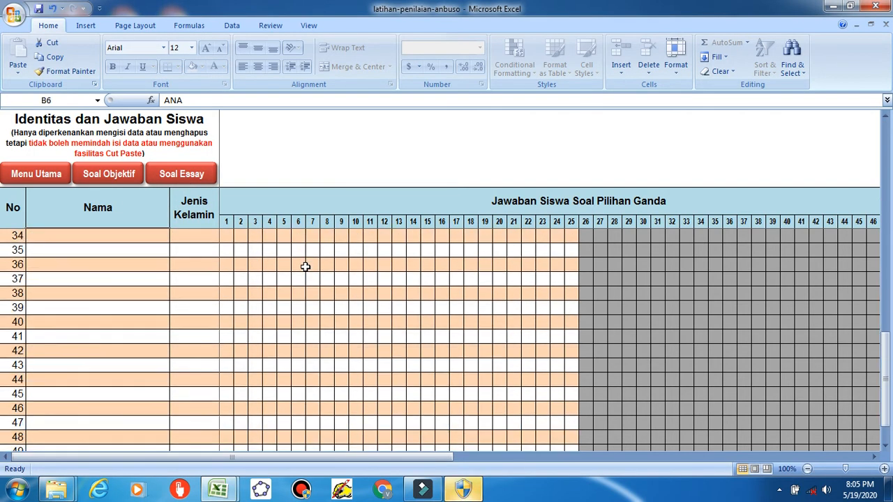
{"action": "scroll", "coordinate": [305, 267], "scroll_direction": "up", "scroll_amount": 8}
Go to the essay section of the answers sheet and look through the students' scores against the maximum scores
{"action": "left_click", "coordinate": [180, 174]}
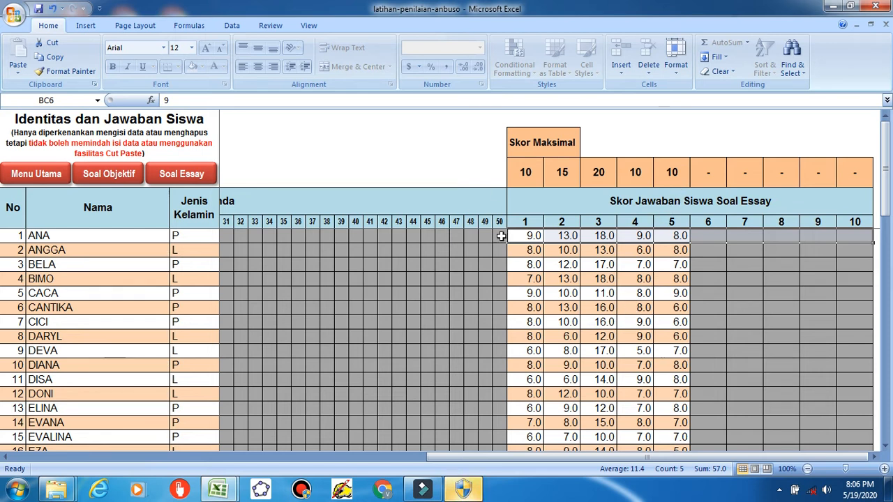
{"action": "scroll", "coordinate": [649, 265], "scroll_direction": "down", "scroll_amount": 3}
{"action": "scroll", "coordinate": [633, 293], "scroll_direction": "up", "scroll_amount": 2}
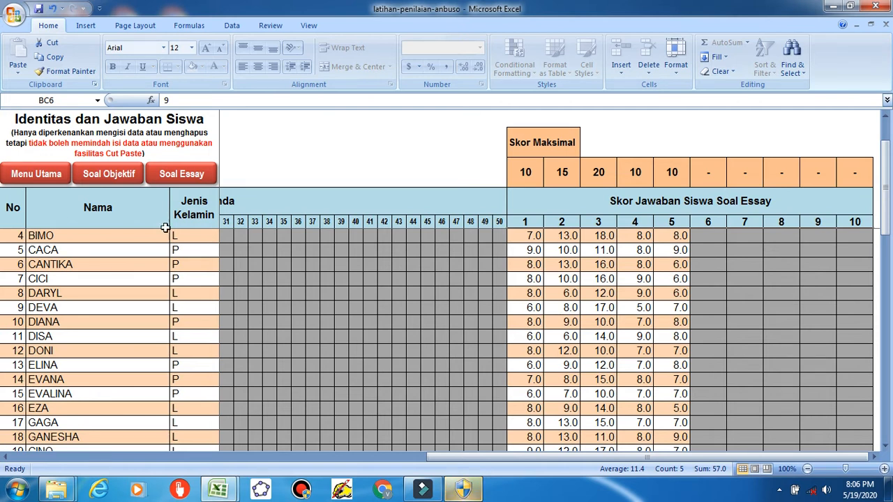
Return to the main menu, open the Objektif report under Laporan Peserta and look through the students' objective results
{"action": "left_click", "coordinate": [38, 173]}
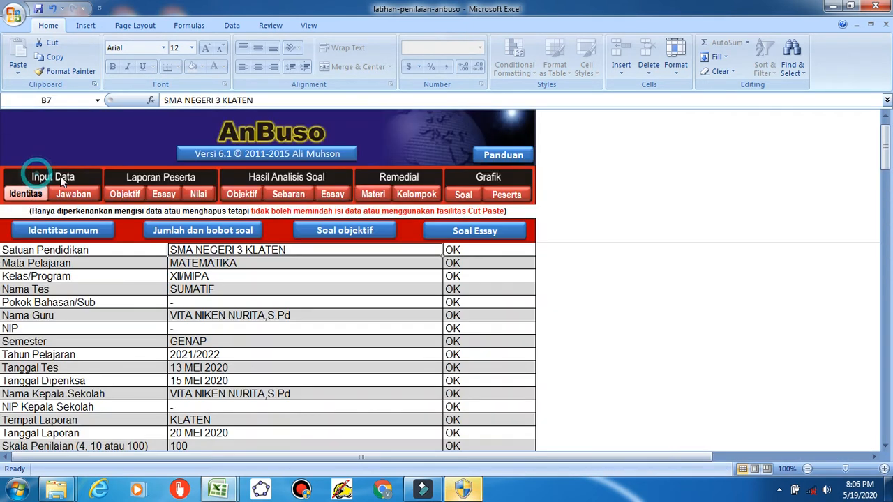
{"action": "left_click", "coordinate": [133, 195]}
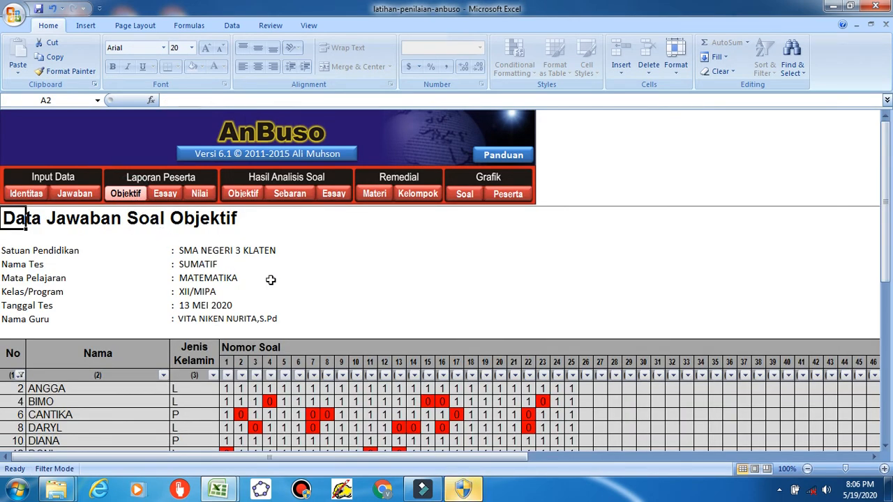
{"action": "scroll", "coordinate": [271, 280], "scroll_direction": "down", "scroll_amount": 3}
{"action": "scroll", "coordinate": [270, 280], "scroll_direction": "up", "scroll_amount": 3}
{"action": "scroll", "coordinate": [271, 279], "scroll_direction": "down", "scroll_amount": 1}
{"action": "scroll", "coordinate": [271, 276], "scroll_direction": "up", "scroll_amount": 1}
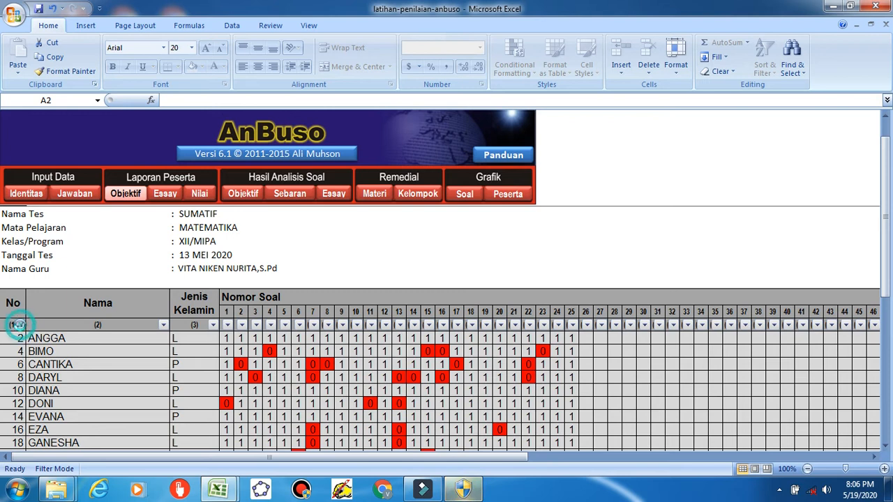
View the colour filter options of the No column in the objective report and close them without changing the filter
{"action": "left_click", "coordinate": [21, 326]}
{"action": "mouse_move", "coordinate": [69, 153]}
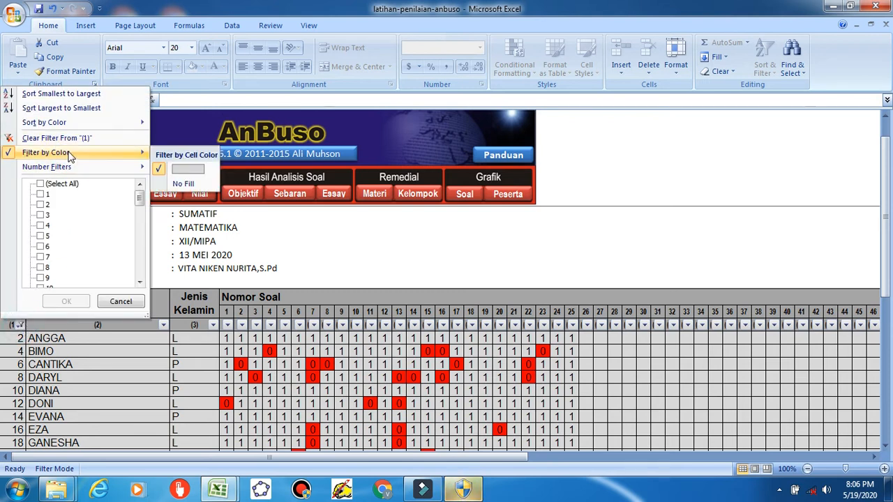
{"action": "left_click", "coordinate": [311, 242]}
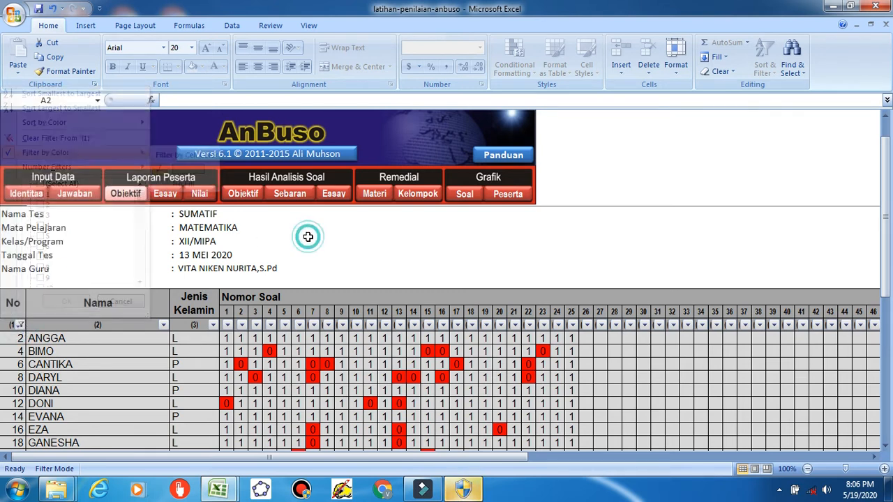
Open the Essay report under Laporan Peserta and look through the students' scores per question
{"action": "left_click", "coordinate": [164, 194]}
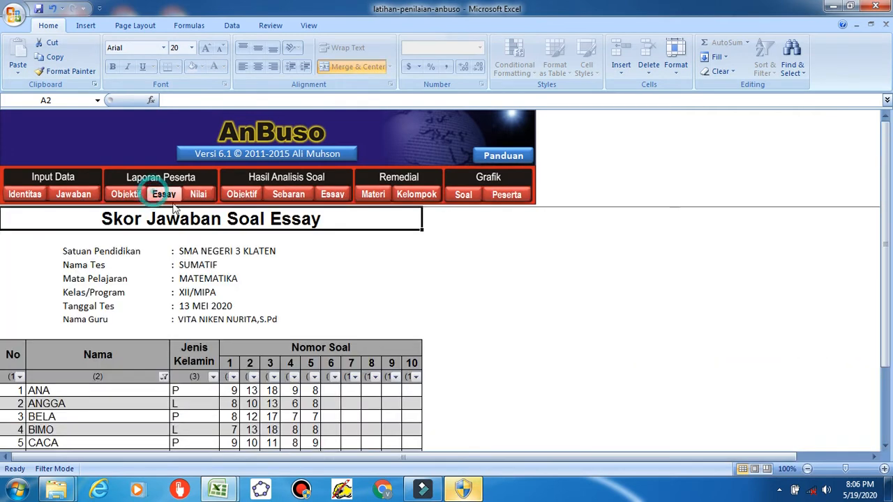
{"action": "scroll", "coordinate": [270, 276], "scroll_direction": "down", "scroll_amount": 4}
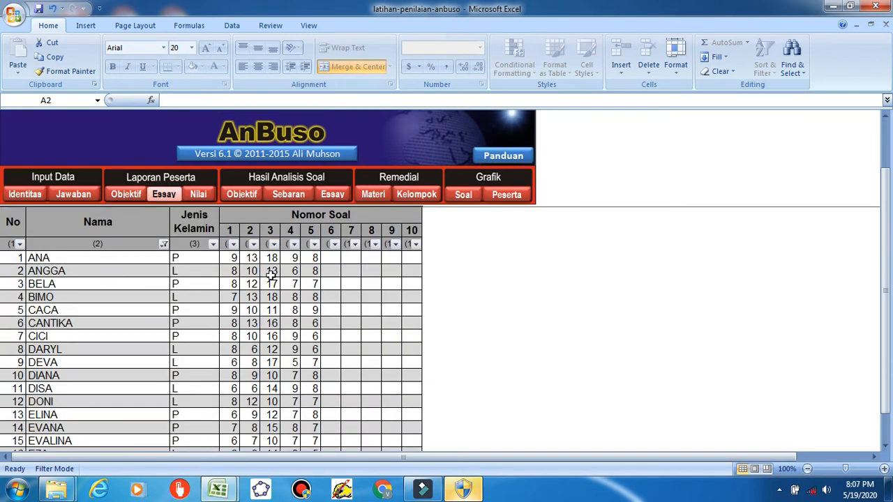
{"action": "scroll", "coordinate": [271, 277], "scroll_direction": "up", "scroll_amount": 2}
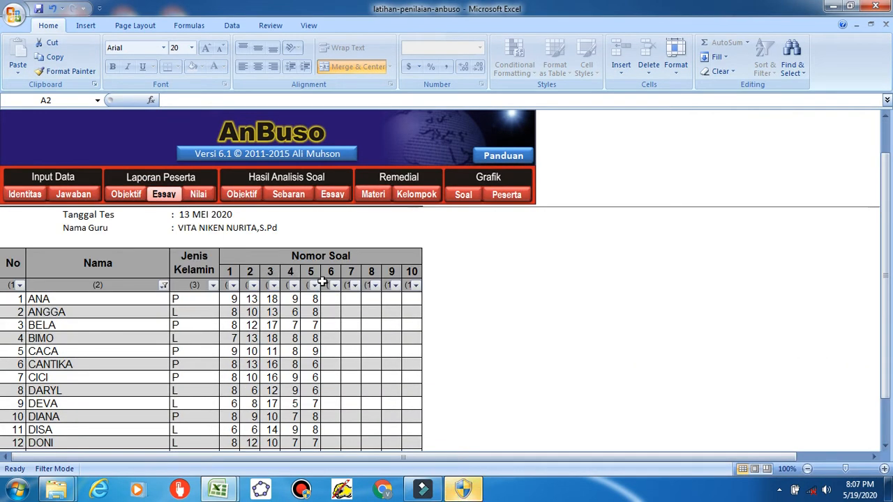
{"action": "scroll", "coordinate": [321, 282], "scroll_direction": "down", "scroll_amount": 1}
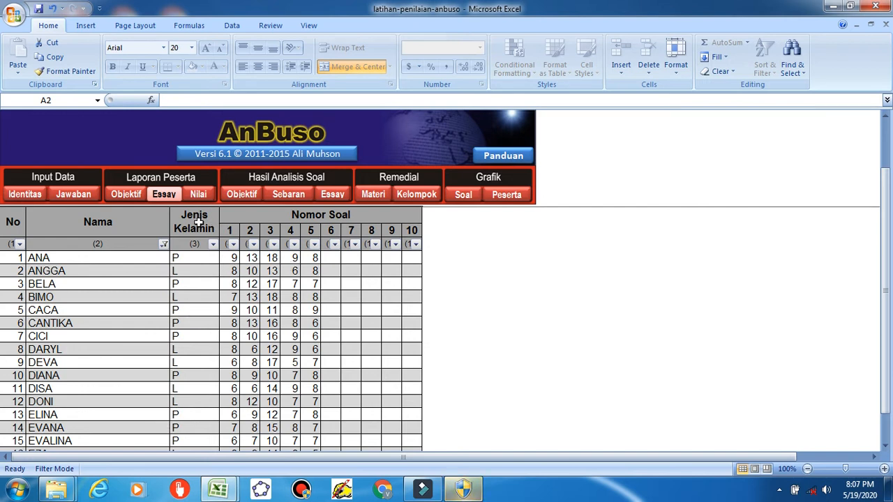
Open the Nilai report under Laporan Peserta and examine the students' final scores, Predikat and Keterangan
{"action": "left_click", "coordinate": [198, 195]}
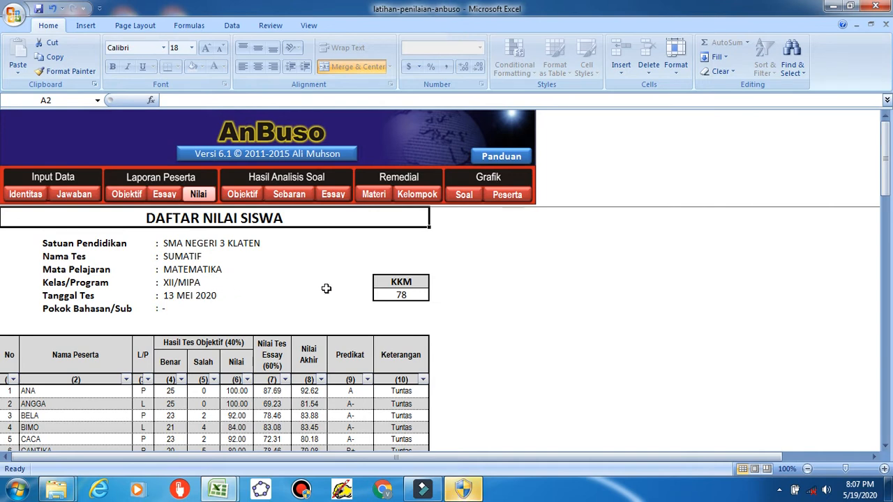
{"action": "scroll", "coordinate": [326, 289], "scroll_direction": "down", "scroll_amount": 4}
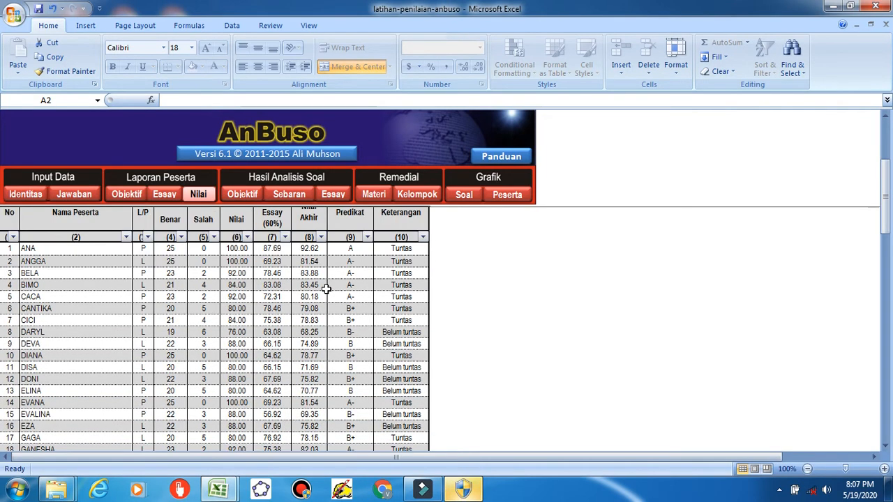
{"action": "scroll", "coordinate": [326, 288], "scroll_direction": "down", "scroll_amount": 1}
{"action": "scroll", "coordinate": [326, 288], "scroll_direction": "up", "scroll_amount": 1}
{"action": "scroll", "coordinate": [273, 240], "scroll_direction": "up", "scroll_amount": 2}
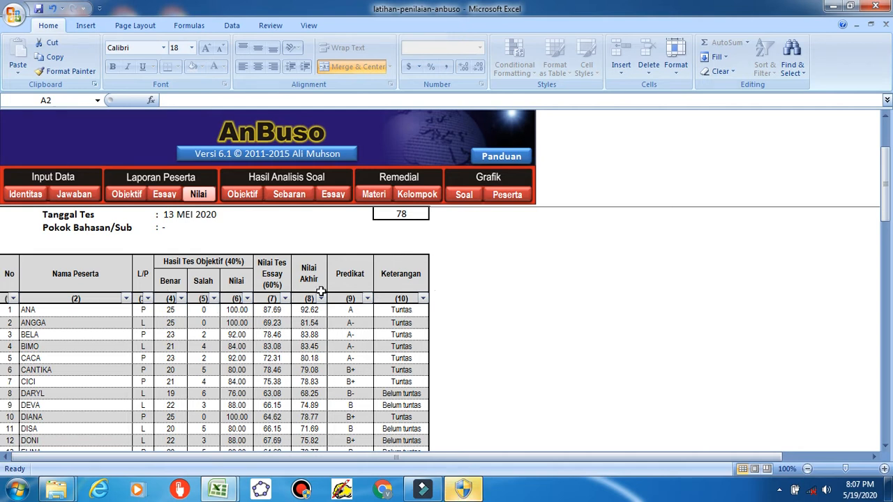
Open the Objektif analysis under Hasil Analisis Soal and examine the Daya Beda, Tingkat Kesukaran and Keterangan of each item
{"action": "left_click", "coordinate": [242, 194]}
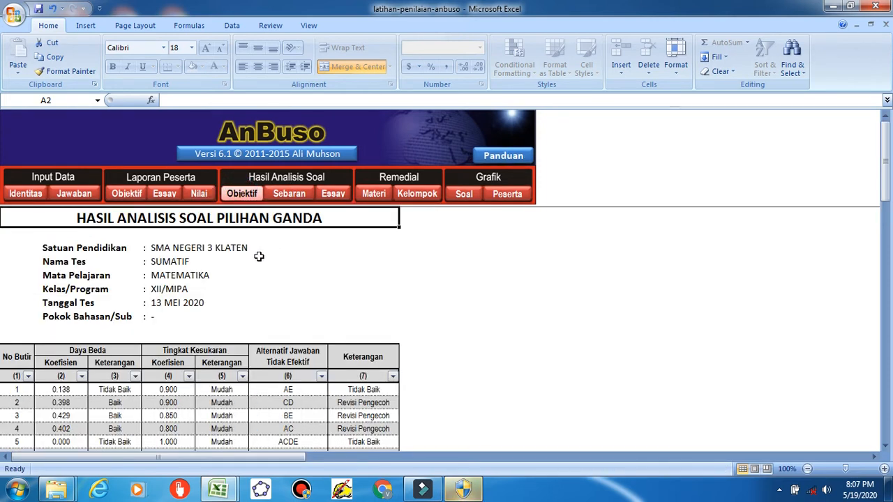
{"action": "scroll", "coordinate": [258, 260], "scroll_direction": "down", "scroll_amount": 2}
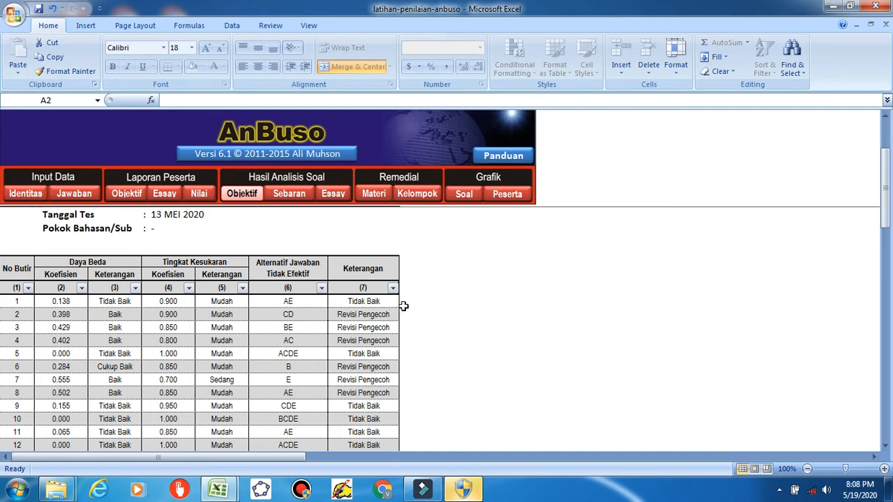
Look through the full Objektif item analysis, from the test identity details to the signature section below item 50
{"action": "scroll", "coordinate": [424, 304], "scroll_direction": "up", "scroll_amount": 2}
{"action": "scroll", "coordinate": [391, 381], "scroll_direction": "down", "scroll_amount": 7}
{"action": "scroll", "coordinate": [380, 383], "scroll_direction": "down", "scroll_amount": 6}
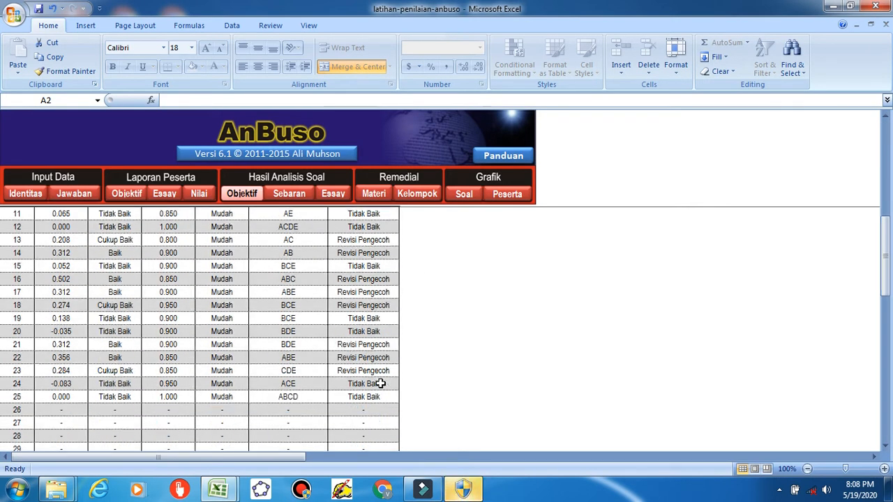
{"action": "scroll", "coordinate": [381, 383], "scroll_direction": "down", "scroll_amount": 6}
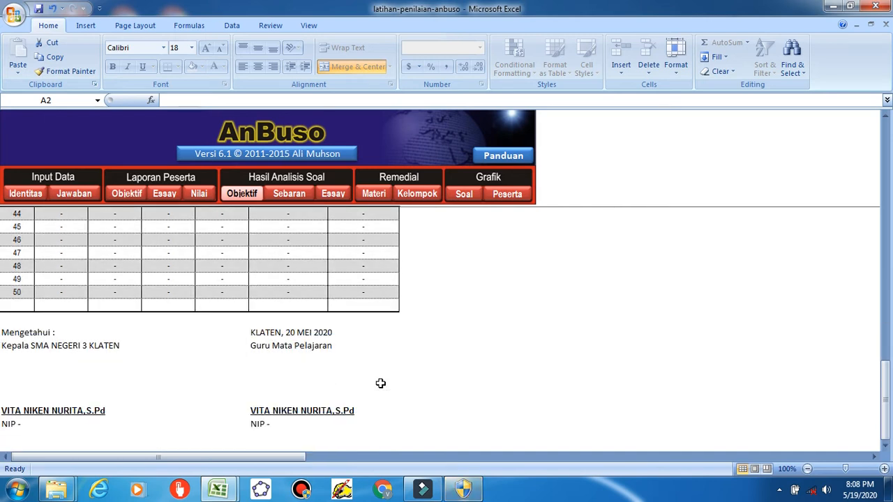
{"action": "scroll", "coordinate": [423, 365], "scroll_direction": "up", "scroll_amount": 18}
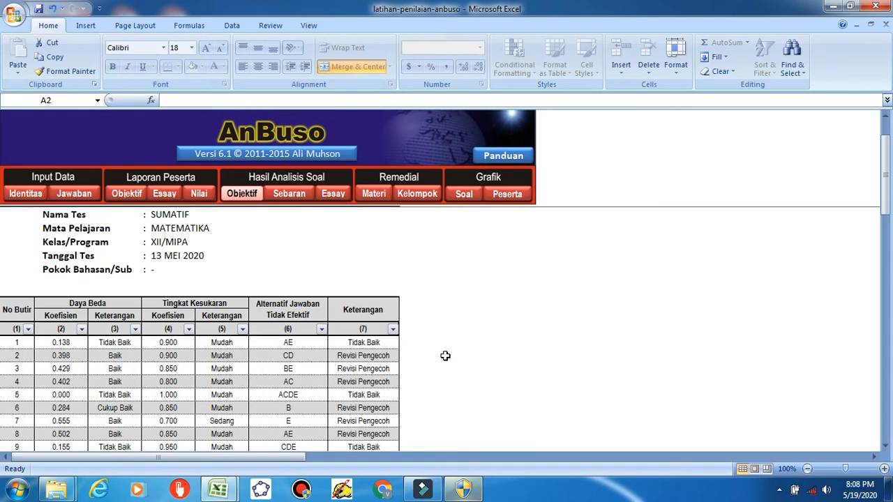
{"action": "scroll", "coordinate": [445, 356], "scroll_direction": "up", "scroll_amount": 1}
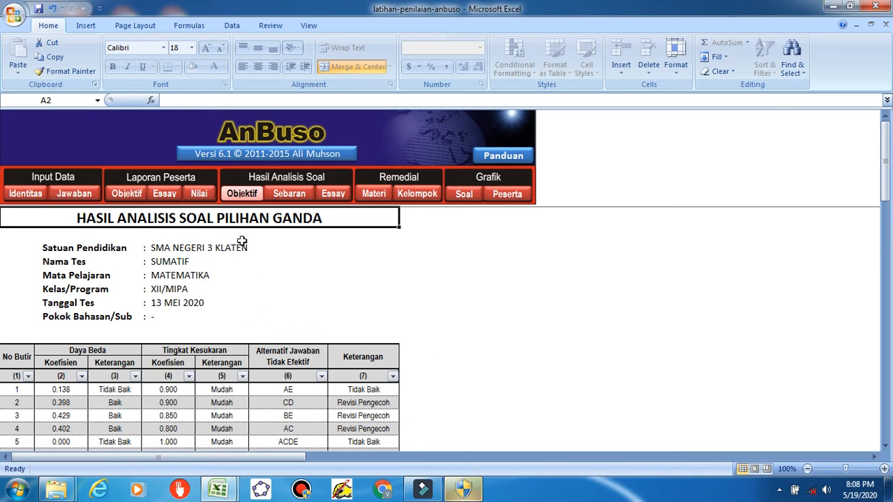
{"action": "scroll", "coordinate": [325, 268], "scroll_direction": "down", "scroll_amount": 10}
{"action": "scroll", "coordinate": [327, 283], "scroll_direction": "down", "scroll_amount": 9}
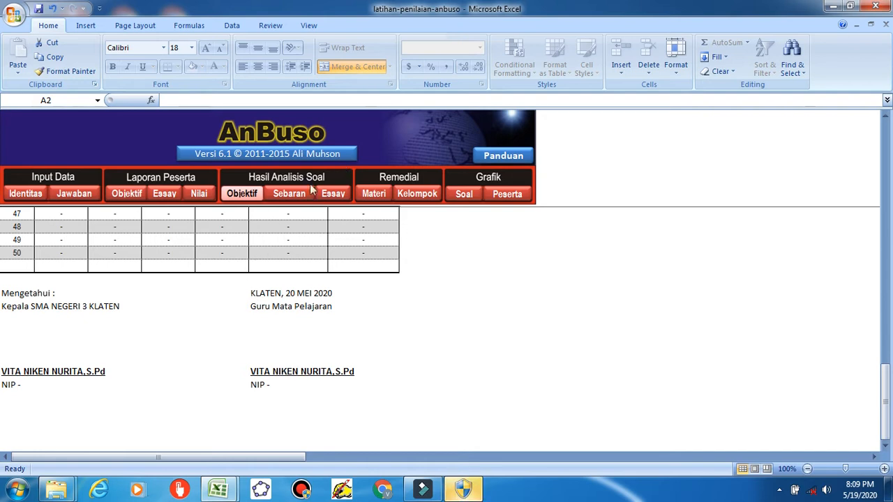
{"action": "scroll", "coordinate": [277, 219], "scroll_direction": "up", "scroll_amount": 9}
{"action": "scroll", "coordinate": [264, 219], "scroll_direction": "up", "scroll_amount": 2}
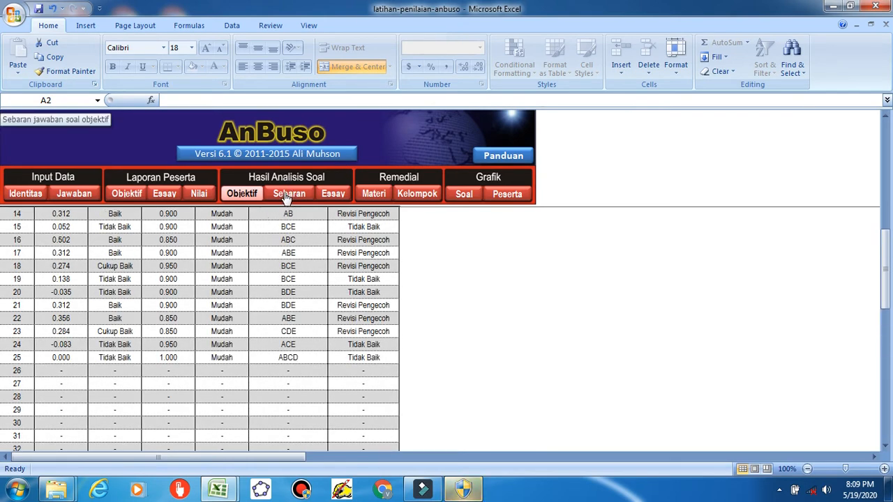
Open the Sebaran analysis under Hasil Analisis Soal and examine the percentage of answers A to E for each item
{"action": "left_click", "coordinate": [272, 196]}
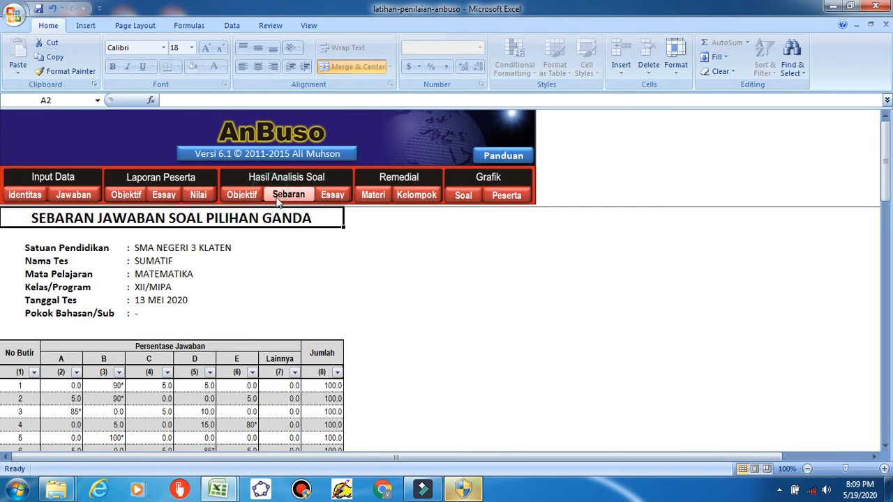
{"action": "scroll", "coordinate": [293, 257], "scroll_direction": "down", "scroll_amount": 2}
{"action": "scroll", "coordinate": [293, 258], "scroll_direction": "up", "scroll_amount": 2}
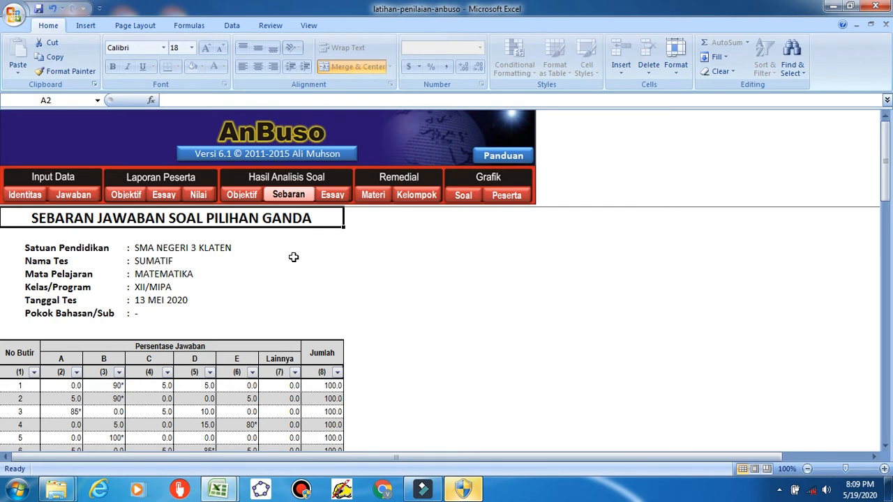
{"action": "scroll", "coordinate": [293, 258], "scroll_direction": "down", "scroll_amount": 1}
{"action": "scroll", "coordinate": [291, 251], "scroll_direction": "down", "scroll_amount": 1}
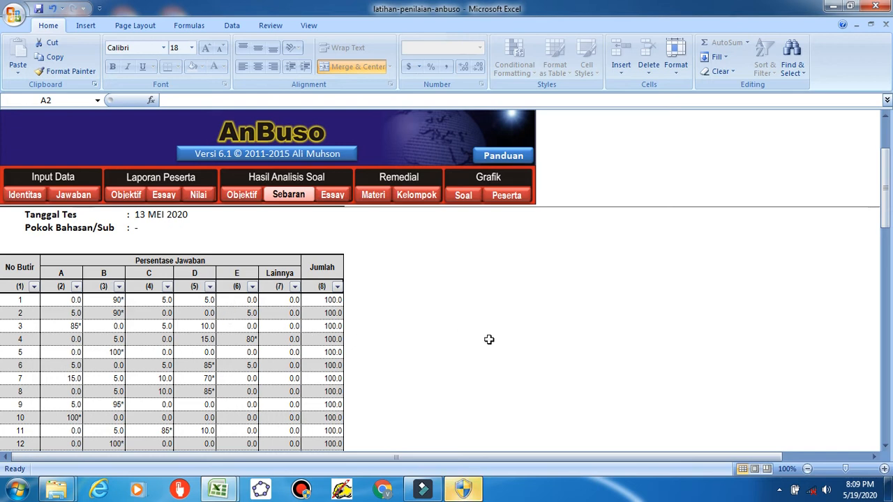
{"action": "scroll", "coordinate": [425, 339], "scroll_direction": "down", "scroll_amount": 3}
{"action": "scroll", "coordinate": [349, 337], "scroll_direction": "up", "scroll_amount": 3}
{"action": "scroll", "coordinate": [235, 341], "scroll_direction": "down", "scroll_amount": 4}
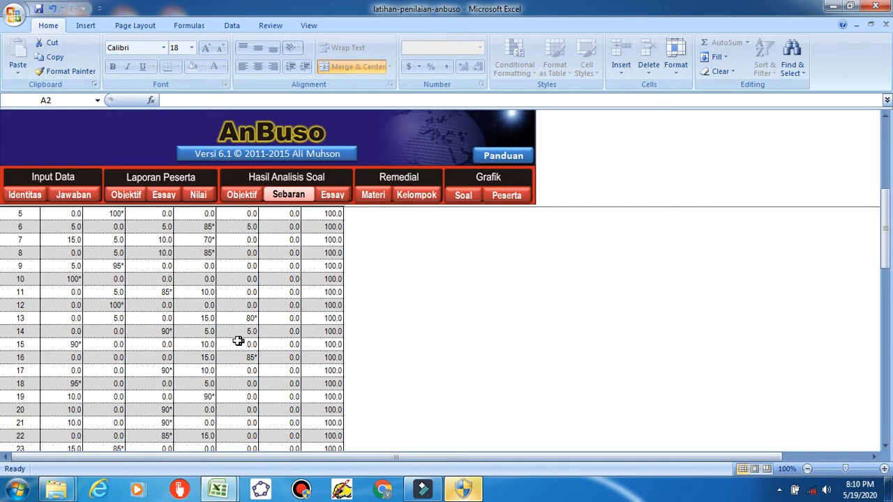
{"action": "scroll", "coordinate": [236, 341], "scroll_direction": "down", "scroll_amount": 1}
{"action": "scroll", "coordinate": [235, 341], "scroll_direction": "down", "scroll_amount": 2}
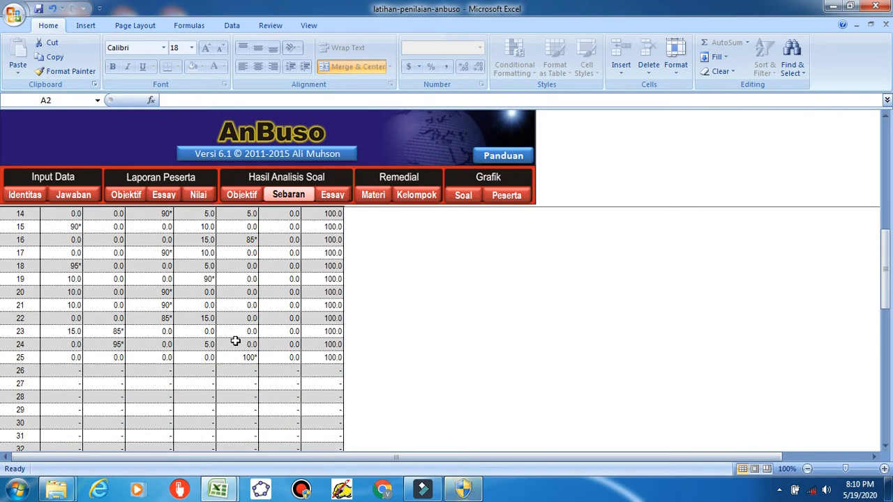
{"action": "scroll", "coordinate": [235, 341], "scroll_direction": "up", "scroll_amount": 5}
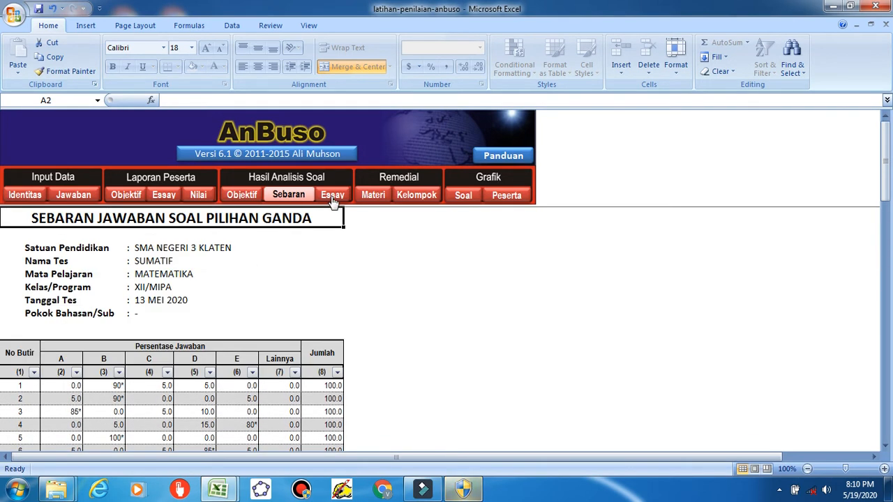
Open the Essay analysis under Hasil Analisis Soal and examine each item's Daya Beda, Tingkat Kesukaran and Kesimpulan Akhir
{"action": "left_click", "coordinate": [332, 194]}
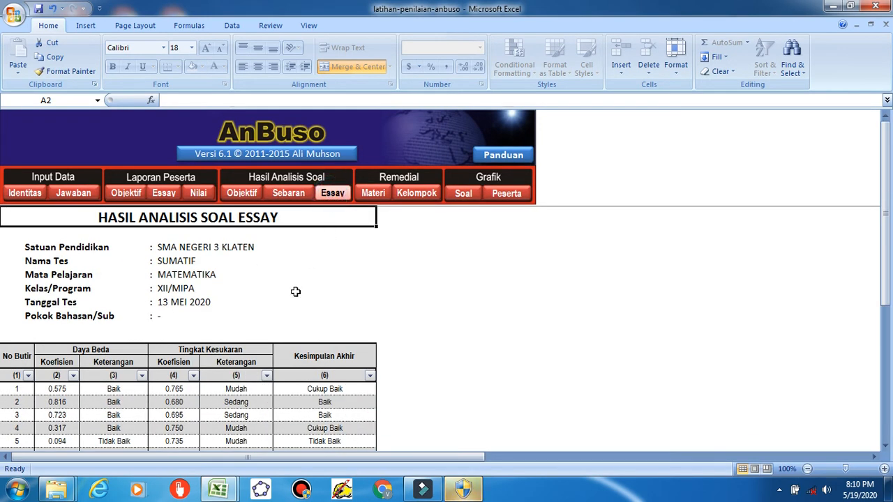
{"action": "scroll", "coordinate": [295, 291], "scroll_direction": "down", "scroll_amount": 4}
{"action": "scroll", "coordinate": [295, 292], "scroll_direction": "up", "scroll_amount": 2}
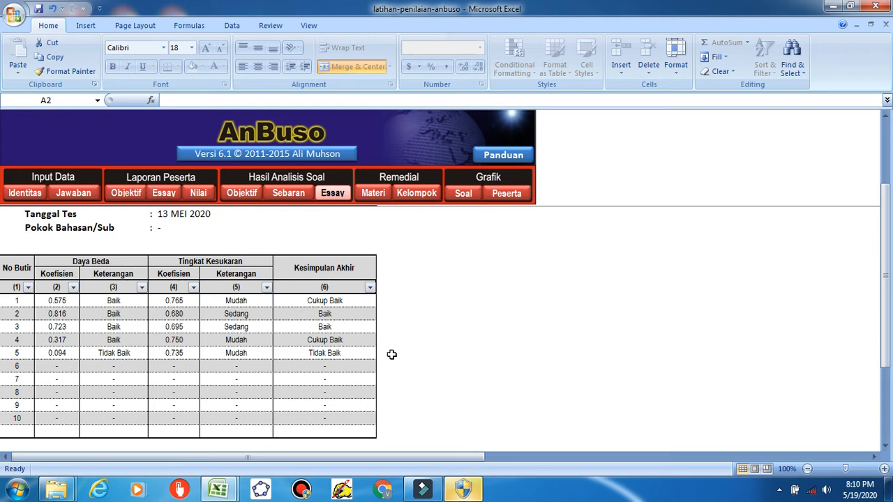
View the Materi report under Remedial, glancing at Kelompok in between, and examine the remedial material listed for each student
{"action": "left_click", "coordinate": [375, 195]}
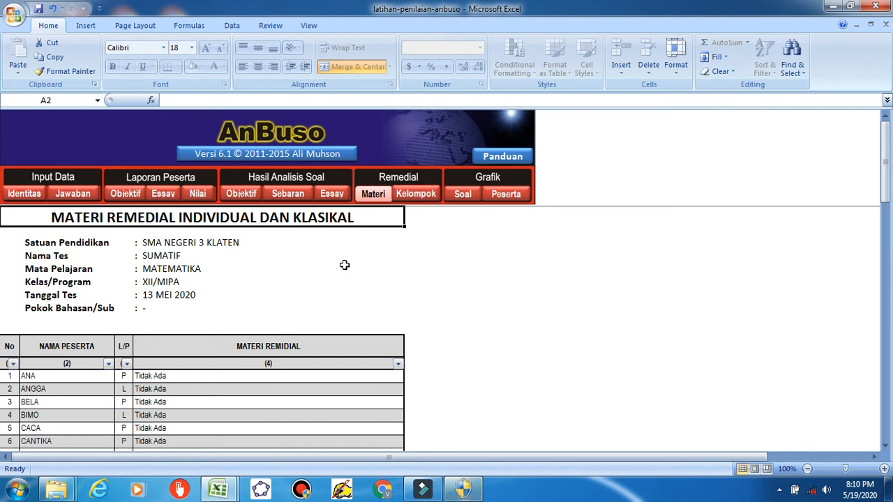
{"action": "left_click", "coordinate": [418, 195]}
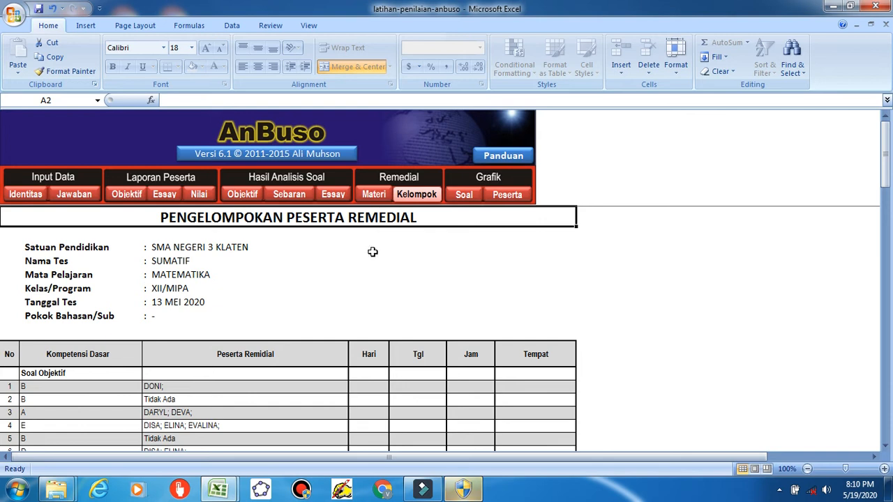
{"action": "left_click", "coordinate": [373, 195]}
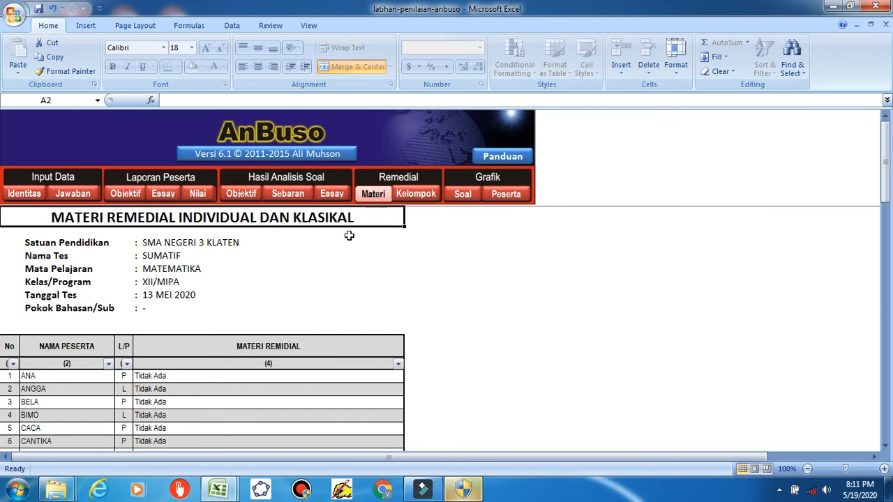
{"action": "scroll", "coordinate": [86, 377], "scroll_direction": "down", "scroll_amount": 1}
{"action": "scroll", "coordinate": [85, 377], "scroll_direction": "down", "scroll_amount": 1}
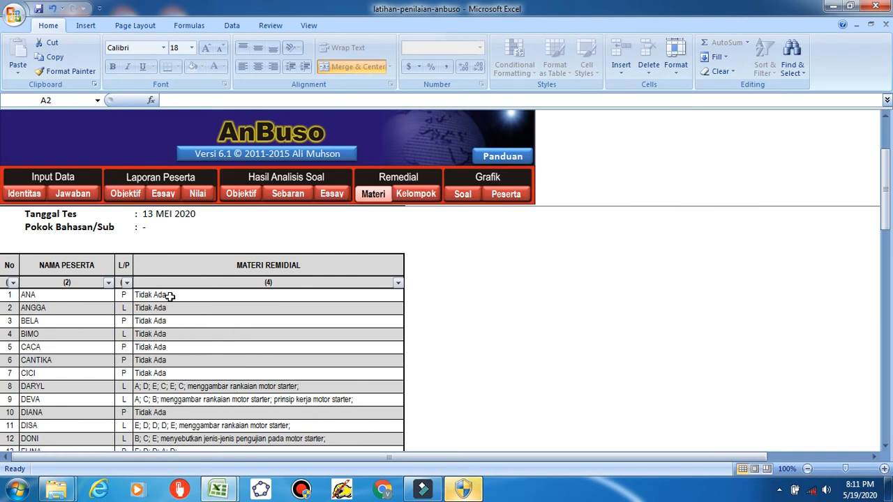
{"action": "scroll", "coordinate": [162, 342], "scroll_direction": "down", "scroll_amount": 2}
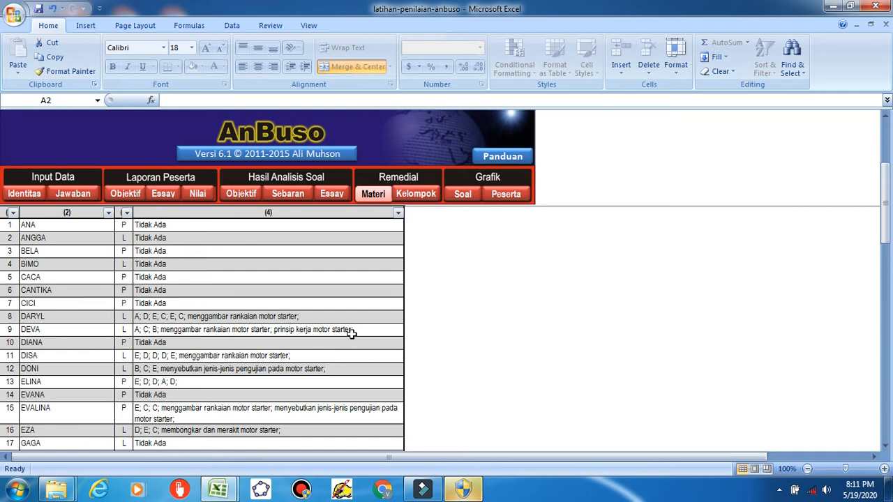
Open the Kelompok report under Remedial and examine the remedial participants grouped by Kompetensi Dasar
{"action": "left_click", "coordinate": [418, 198]}
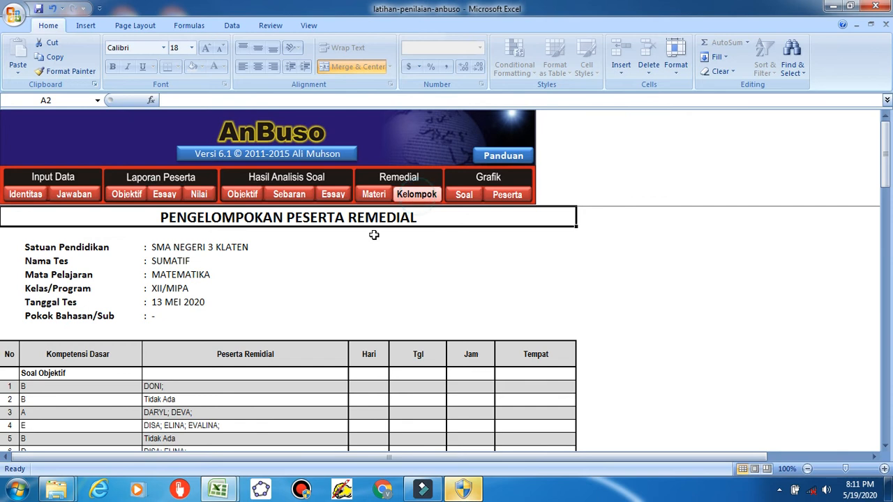
{"action": "scroll", "coordinate": [240, 300], "scroll_direction": "down", "scroll_amount": 2}
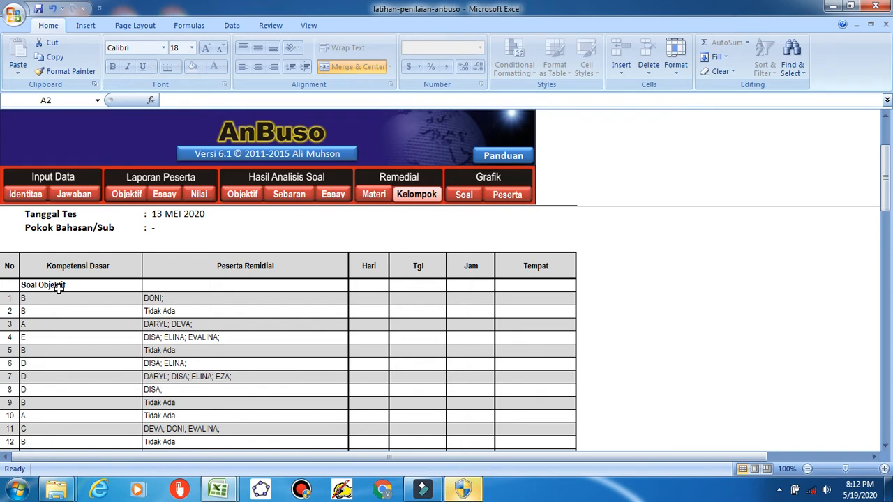
{"action": "scroll", "coordinate": [47, 364], "scroll_direction": "down", "scroll_amount": 3}
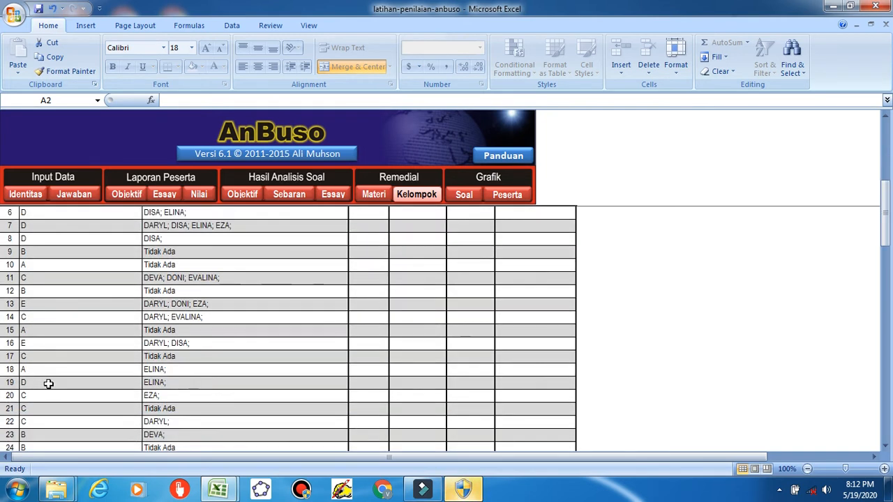
{"action": "scroll", "coordinate": [48, 384], "scroll_direction": "down", "scroll_amount": 1}
{"action": "scroll", "coordinate": [52, 360], "scroll_direction": "up", "scroll_amount": 5}
{"action": "scroll", "coordinate": [53, 362], "scroll_direction": "down", "scroll_amount": 1}
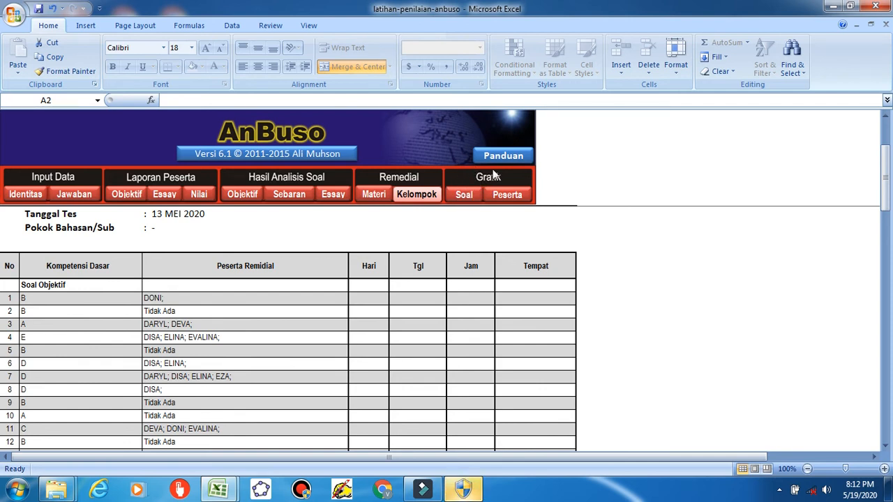
Open the Soal charts under Grafik and examine the Daya Beda and Kualitas Soal pie charts
{"action": "left_click", "coordinate": [459, 194]}
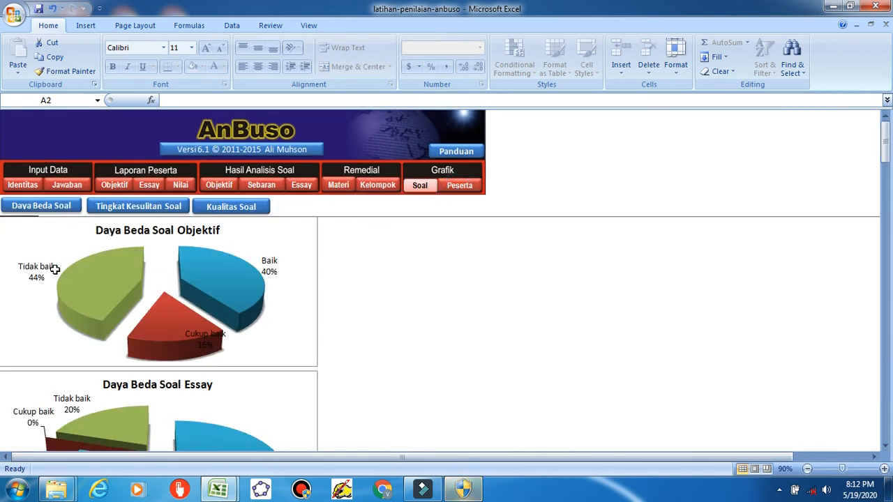
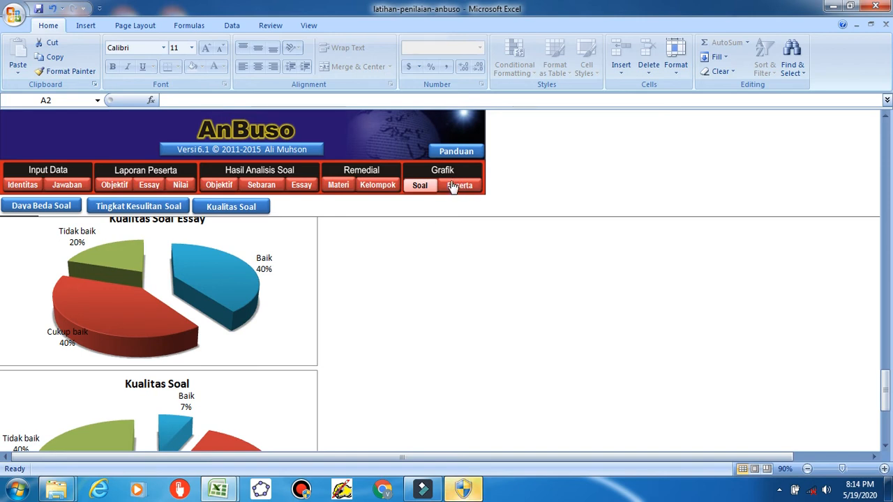
Open the Peserta charts under Grafik and examine the Proporsi Ketuntasan Belajar, Predikat Hasil Belajar and Distribusi Nilai charts
{"action": "left_click", "coordinate": [460, 187]}
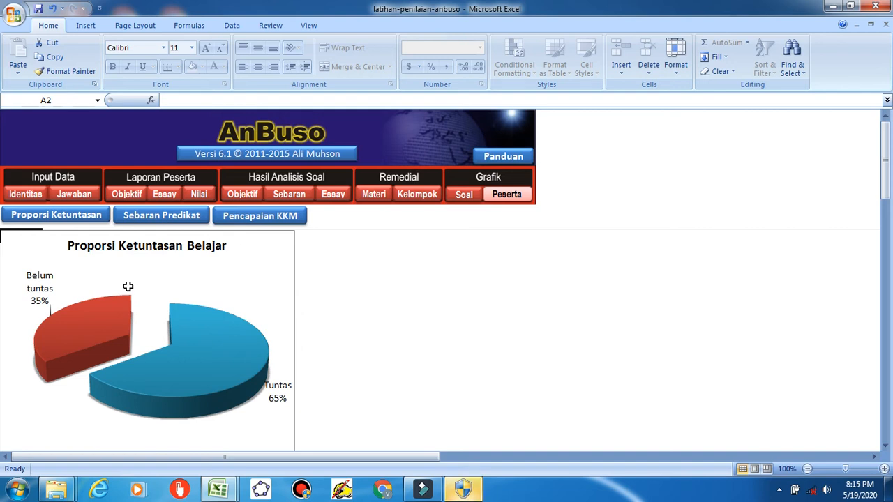
{"action": "scroll", "coordinate": [129, 284], "scroll_direction": "down", "scroll_amount": 3}
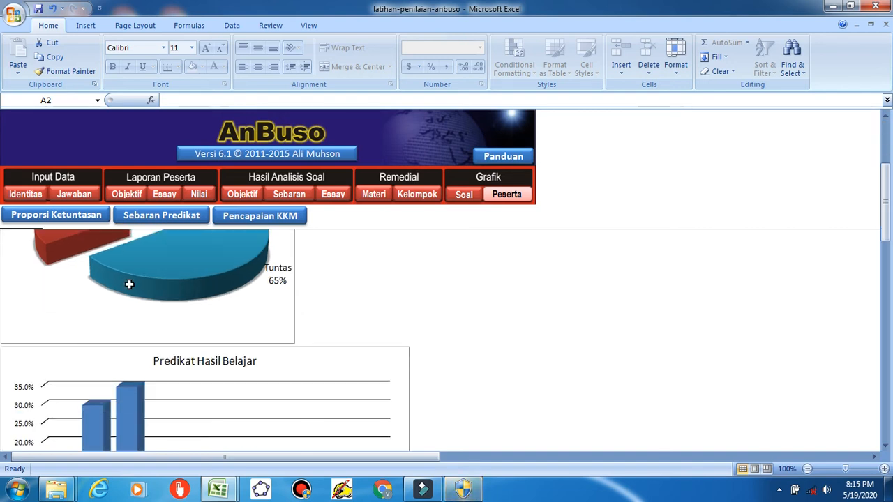
{"action": "scroll", "coordinate": [129, 284], "scroll_direction": "down", "scroll_amount": 3}
{"action": "scroll", "coordinate": [129, 284], "scroll_direction": "down", "scroll_amount": 3}
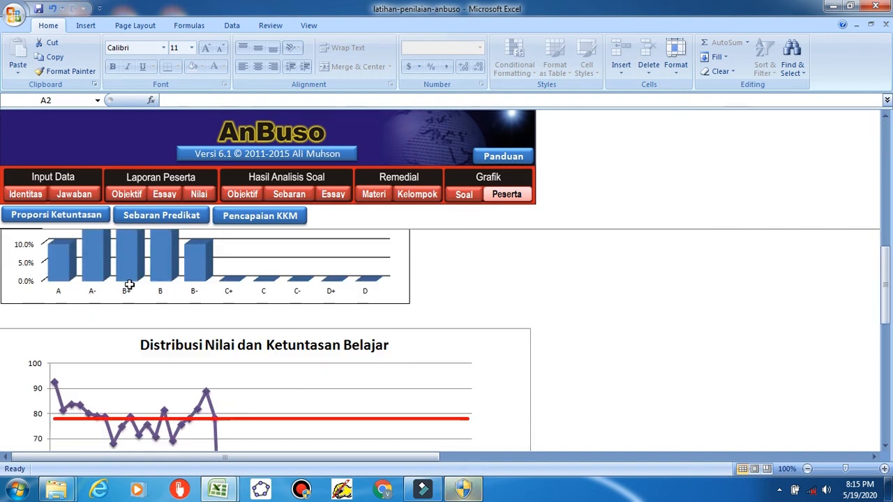
{"action": "scroll", "coordinate": [129, 284], "scroll_direction": "down", "scroll_amount": 3}
{"action": "scroll", "coordinate": [129, 284], "scroll_direction": "up", "scroll_amount": 10}
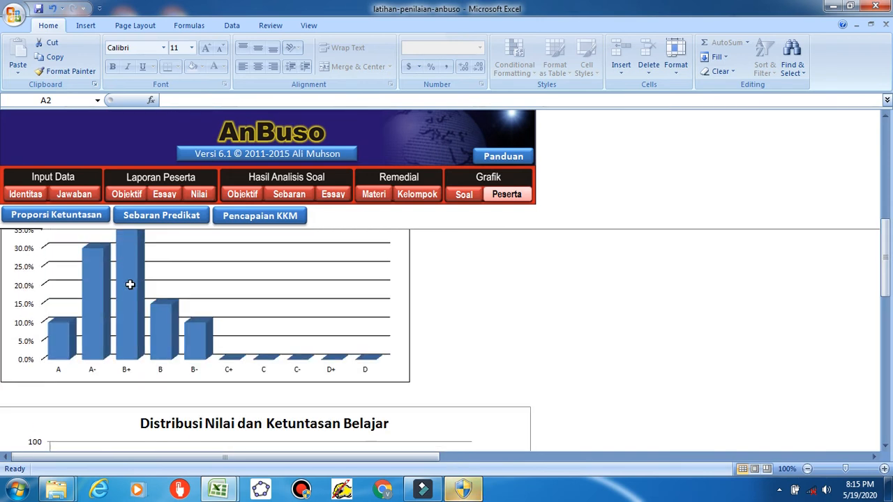
{"action": "scroll", "coordinate": [130, 285], "scroll_direction": "down", "scroll_amount": 6}
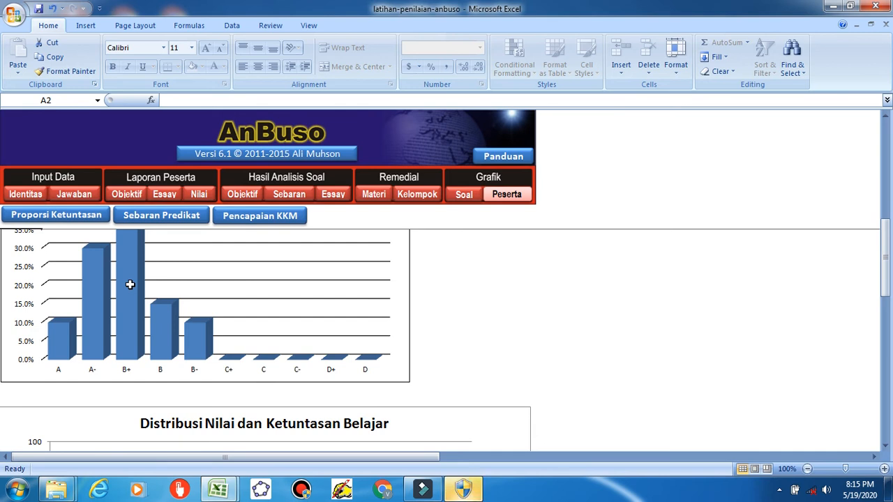
{"action": "scroll", "coordinate": [130, 285], "scroll_direction": "down", "scroll_amount": 3}
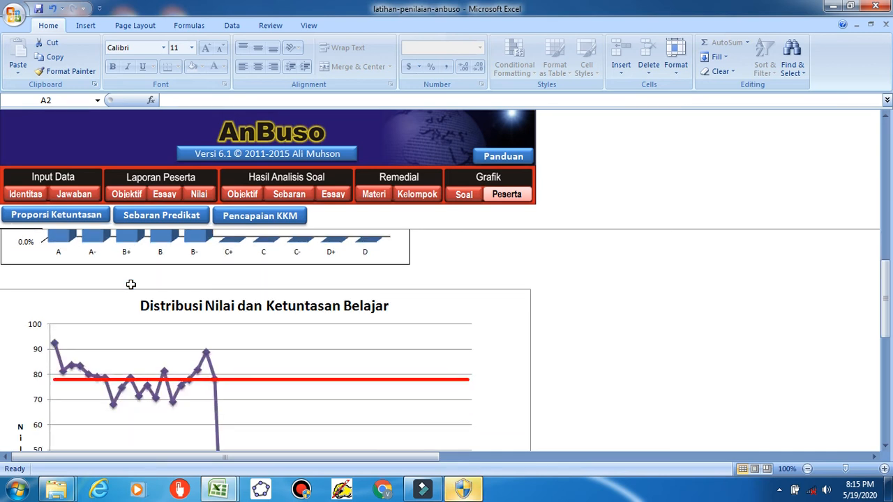
{"action": "scroll", "coordinate": [186, 284], "scroll_direction": "down", "scroll_amount": 10}
{"action": "scroll", "coordinate": [185, 291], "scroll_direction": "up", "scroll_amount": 8}
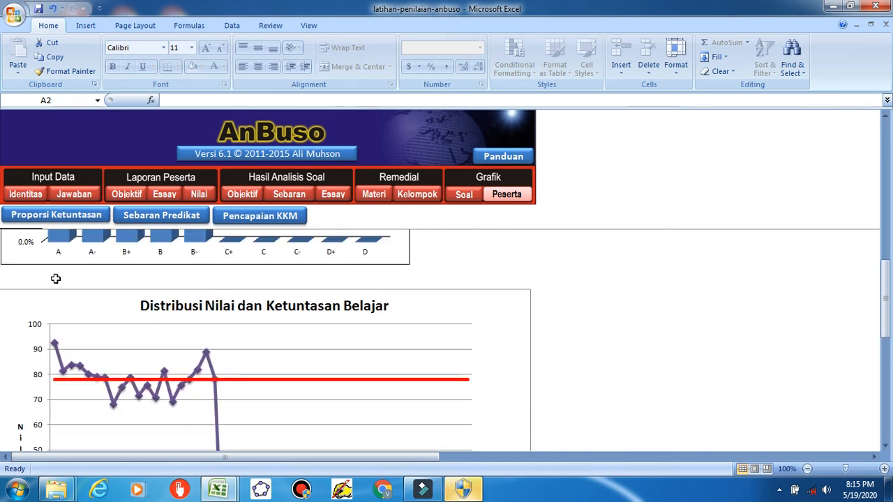
{"action": "scroll", "coordinate": [55, 278], "scroll_direction": "up", "scroll_amount": 4}
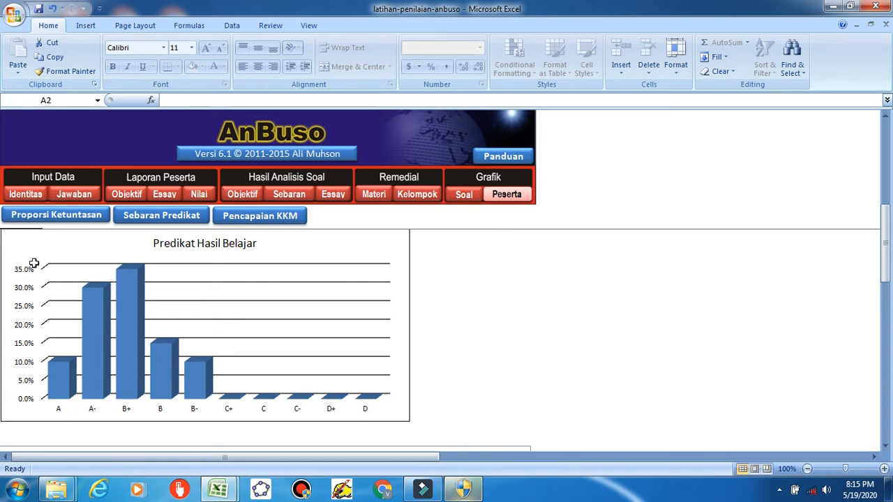
Return to the Objektif analysis under Hasil Analisis Soal and view its item table again
{"action": "left_click", "coordinate": [242, 194]}
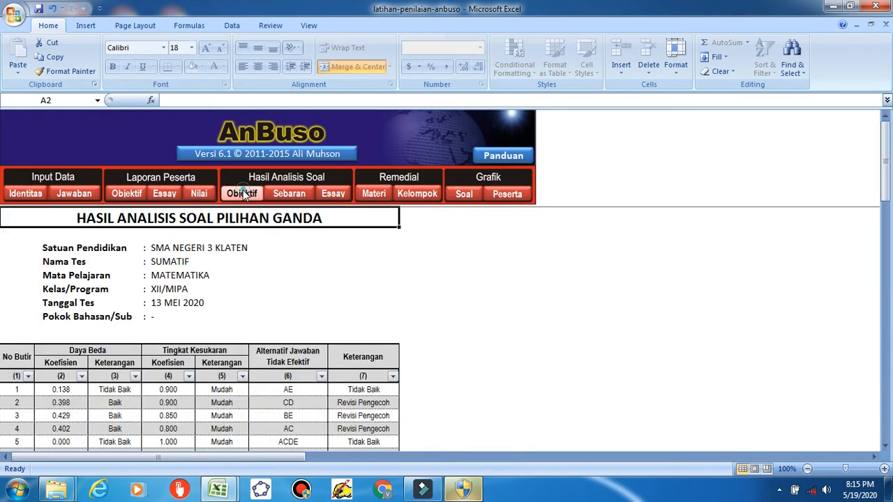
{"action": "scroll", "coordinate": [321, 247], "scroll_direction": "down", "scroll_amount": 2}
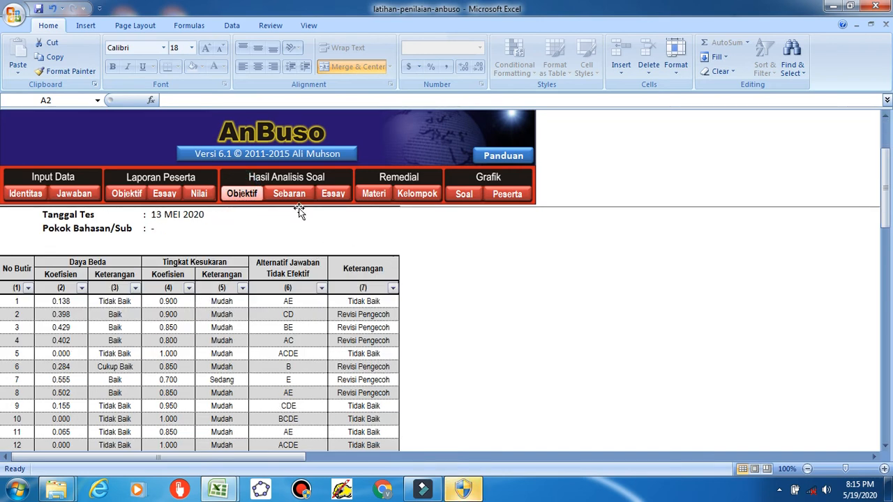
View the Essay item analysis under Hasil Analisis Soal and the students' remedial topics in the Materi report under Remedial
{"action": "left_click", "coordinate": [332, 194]}
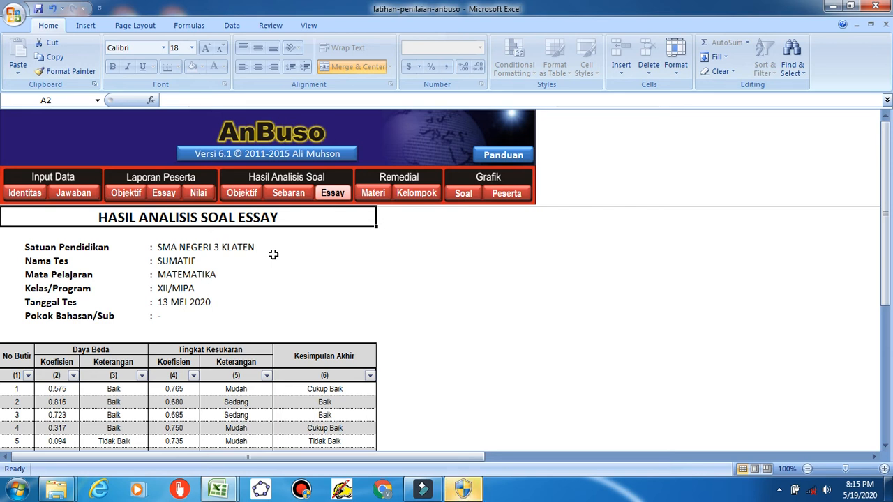
{"action": "left_click", "coordinate": [371, 196]}
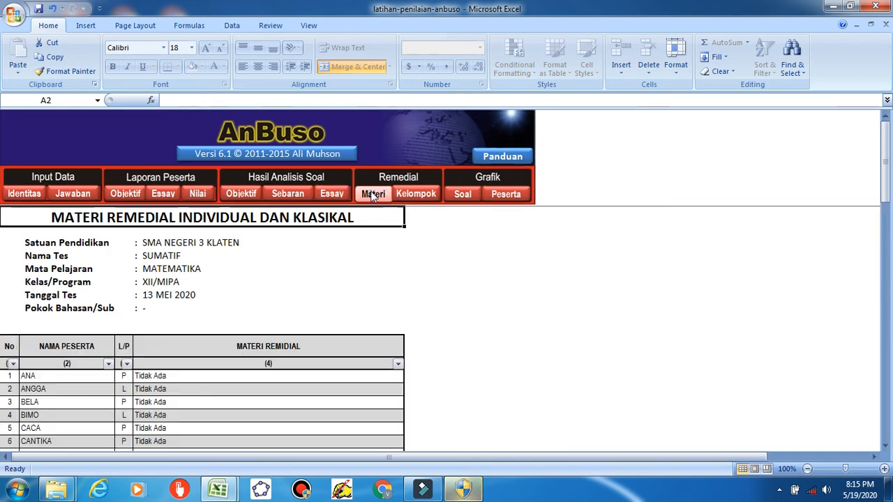
{"action": "scroll", "coordinate": [295, 267], "scroll_direction": "down", "scroll_amount": 2}
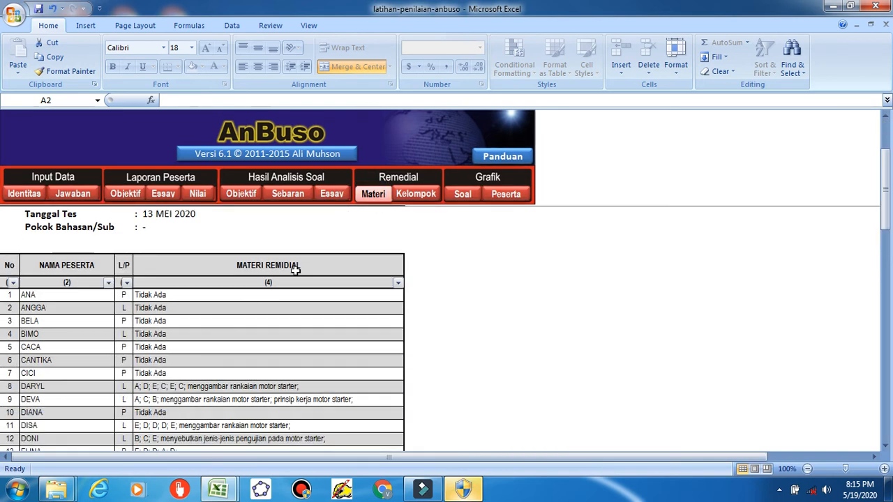
Open the Kelompok report under Remedial and look over the remedial participants listed for each Kompetensi Dasar
{"action": "left_click", "coordinate": [417, 194]}
{"action": "scroll", "coordinate": [234, 349], "scroll_direction": "down", "scroll_amount": 2}
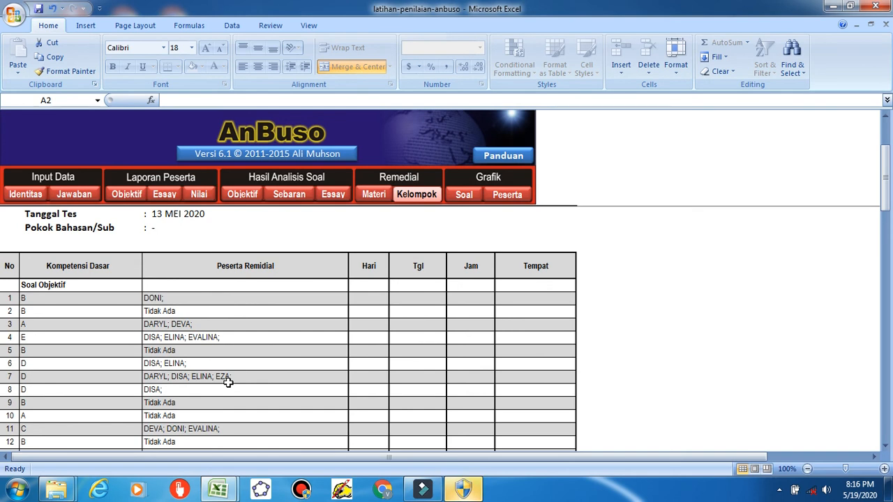
{"action": "scroll", "coordinate": [228, 382], "scroll_direction": "up", "scroll_amount": 2}
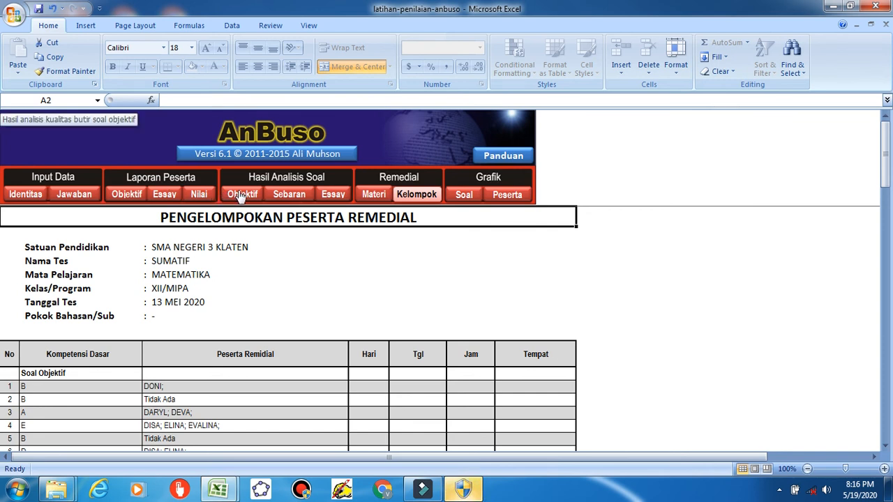
Review the general test data and answer key under Identitas and the students' answers under Jawaban, ending at the main menu
{"action": "left_click", "coordinate": [38, 195]}
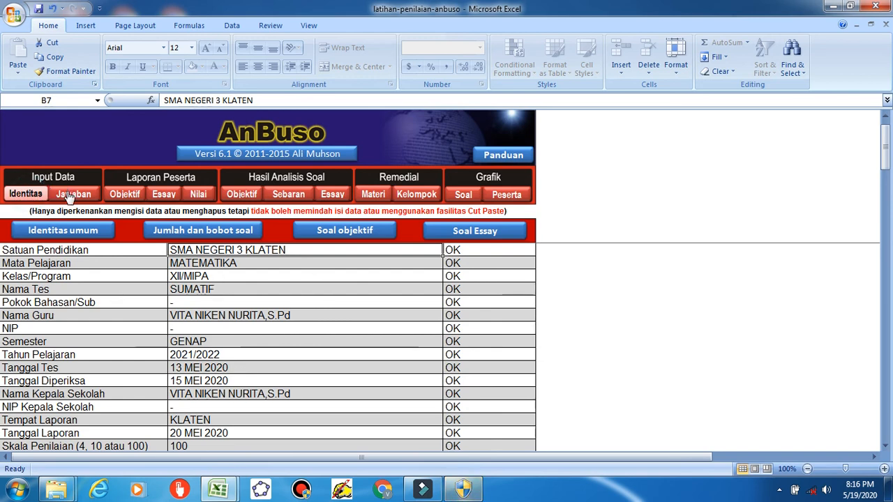
{"action": "left_click", "coordinate": [68, 195]}
{"action": "left_click", "coordinate": [37, 176]}
{"action": "scroll", "coordinate": [164, 279], "scroll_direction": "down", "scroll_amount": 7}
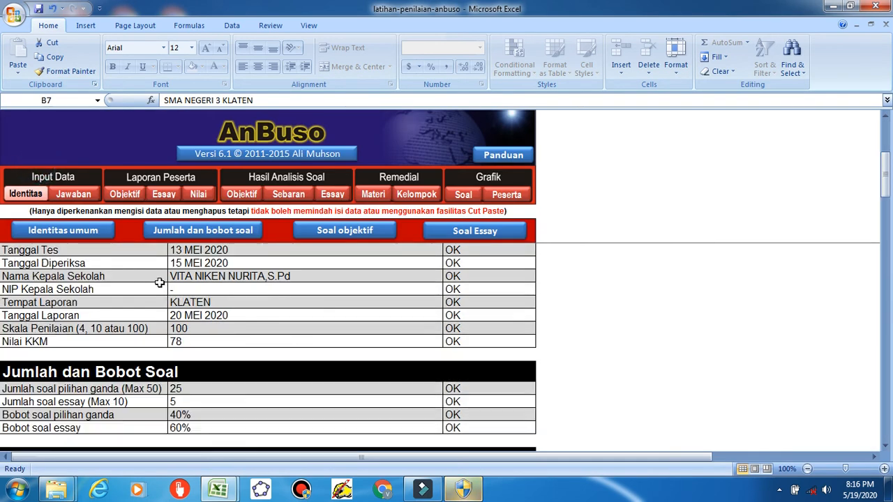
{"action": "scroll", "coordinate": [174, 288], "scroll_direction": "down", "scroll_amount": 2}
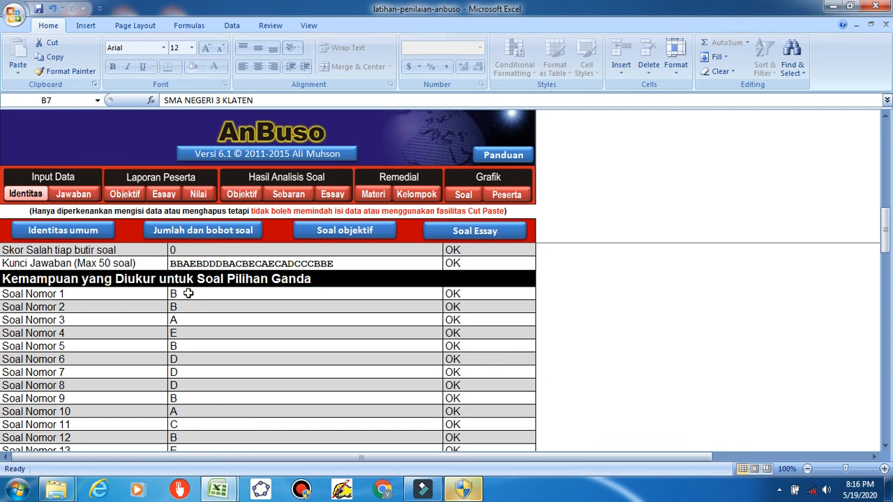
{"action": "left_click", "coordinate": [73, 194]}
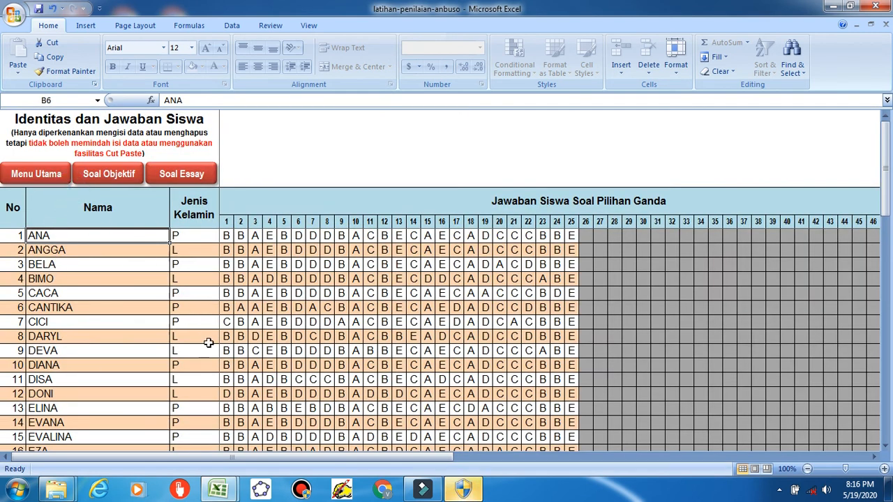
{"action": "left_click", "coordinate": [25, 178]}
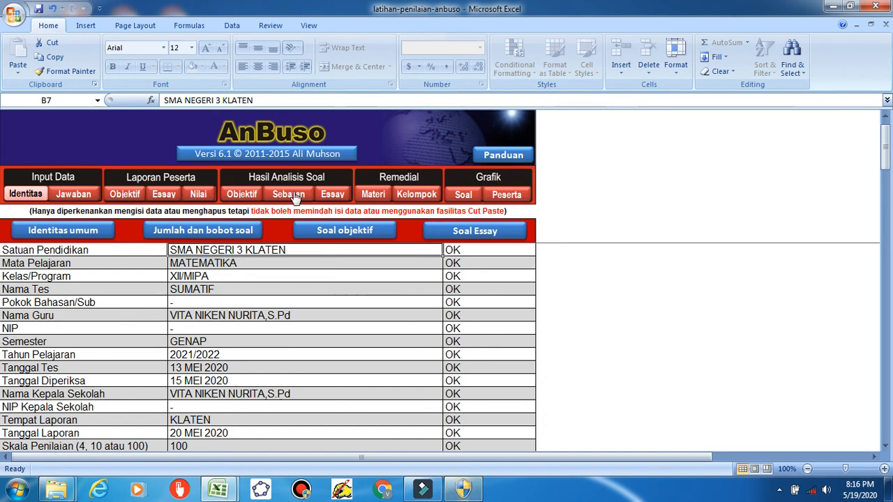
Open the Nilai report under Laporan Peserta and examine the students' scores, predicates, completion status and the summary statistics below the list
{"action": "left_click", "coordinate": [198, 194]}
{"action": "scroll", "coordinate": [272, 287], "scroll_direction": "down", "scroll_amount": 5}
{"action": "scroll", "coordinate": [279, 296], "scroll_direction": "down", "scroll_amount": 18}
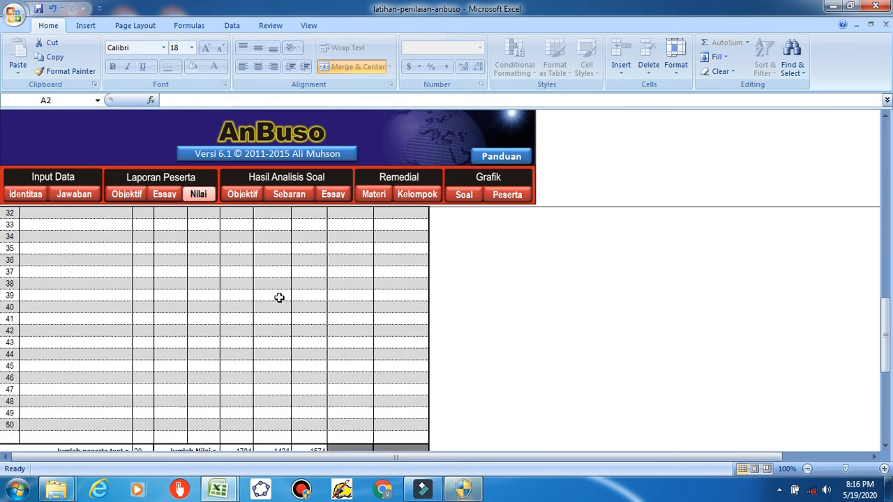
{"action": "scroll", "coordinate": [105, 283], "scroll_direction": "up", "scroll_amount": 2}
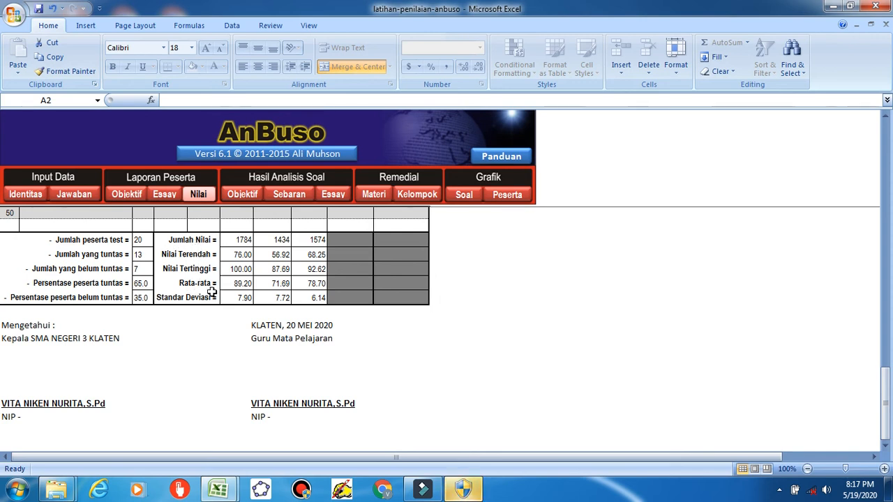
{"action": "scroll", "coordinate": [271, 291], "scroll_direction": "up", "scroll_amount": 15}
{"action": "scroll", "coordinate": [270, 291], "scroll_direction": "up", "scroll_amount": 3}
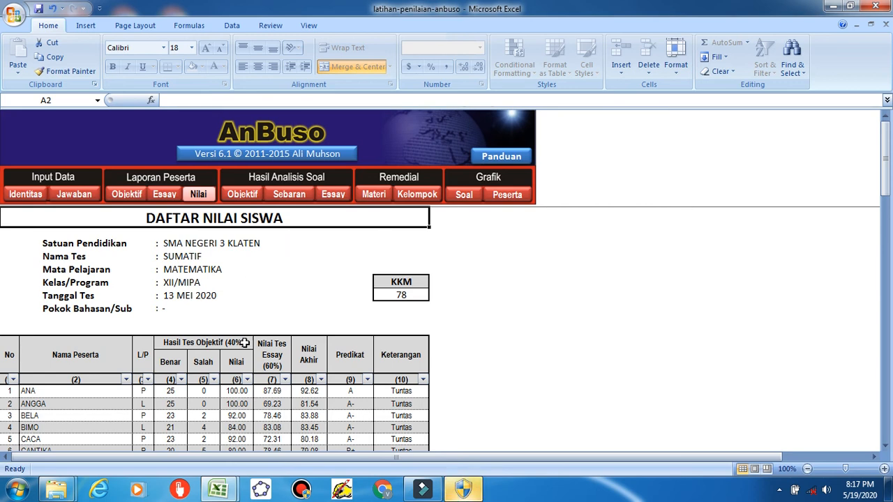
{"action": "scroll", "coordinate": [245, 343], "scroll_direction": "down", "scroll_amount": 4}
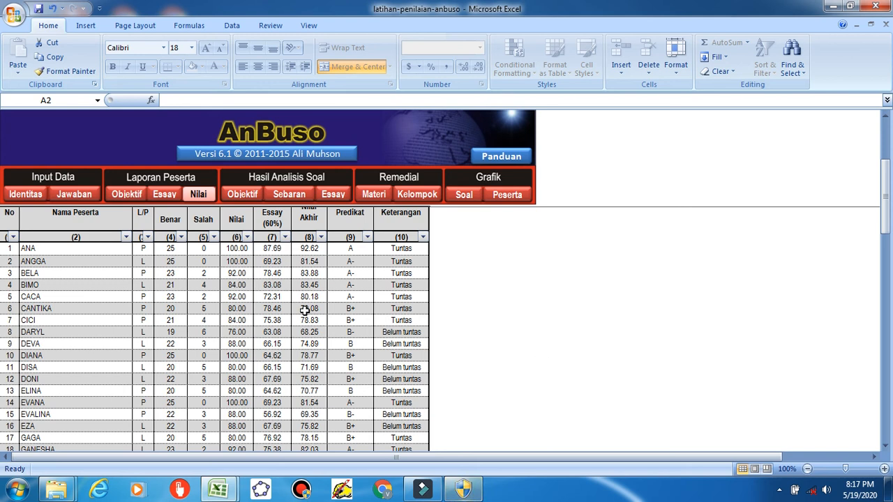
{"action": "scroll", "coordinate": [307, 311], "scroll_direction": "up", "scroll_amount": 3}
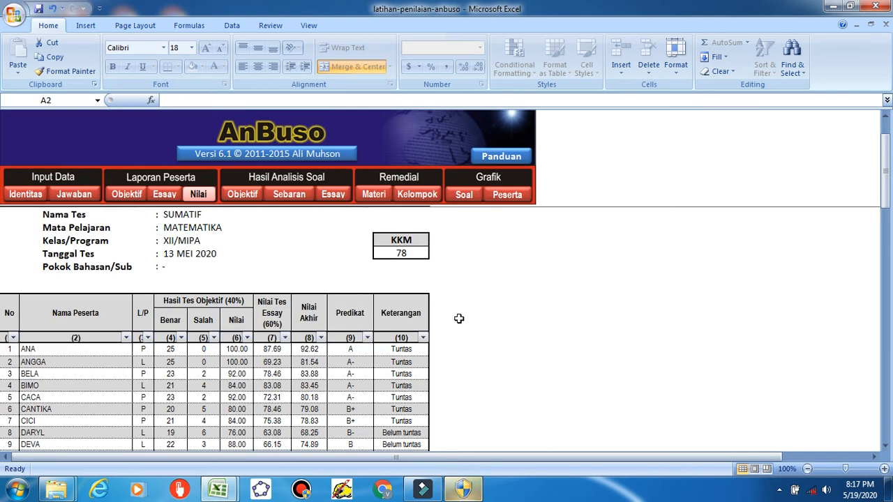
Return to Identitas and examine the KKM value and the question counts and weights under Jumlah dan Bobot Soal
{"action": "left_click", "coordinate": [15, 195]}
{"action": "scroll", "coordinate": [209, 342], "scroll_direction": "down", "scroll_amount": 2}
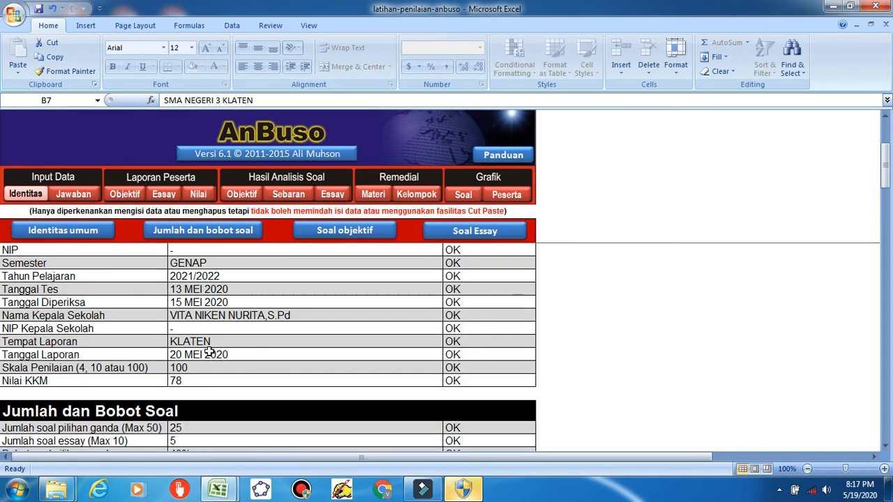
{"action": "scroll", "coordinate": [201, 354], "scroll_direction": "down", "scroll_amount": 4}
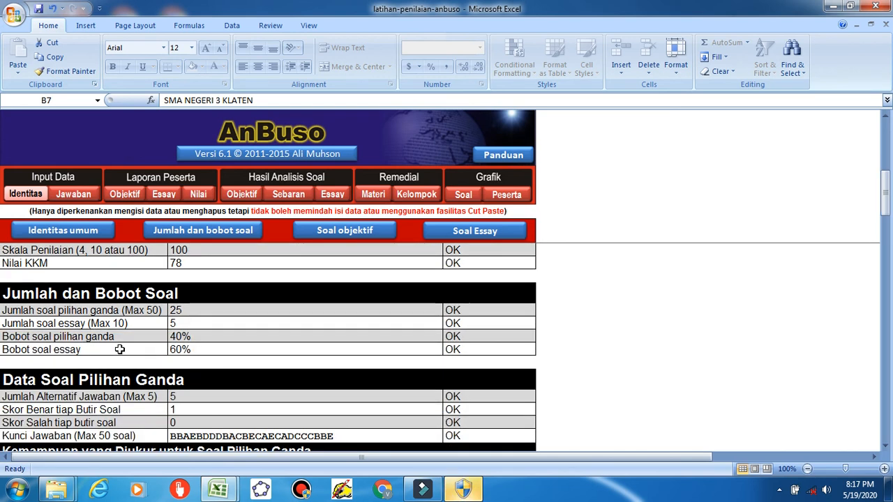
{"action": "scroll", "coordinate": [120, 349], "scroll_direction": "up", "scroll_amount": 1}
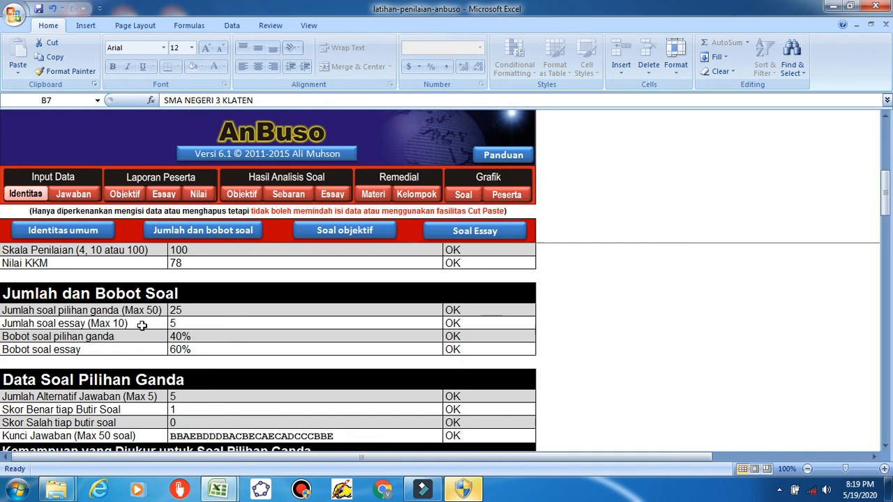
View the multiple-choice answers in the Jawaban sheet, and return to Identitas to examine the Data Soal Pilihan Ganda section
{"action": "left_click", "coordinate": [75, 195]}
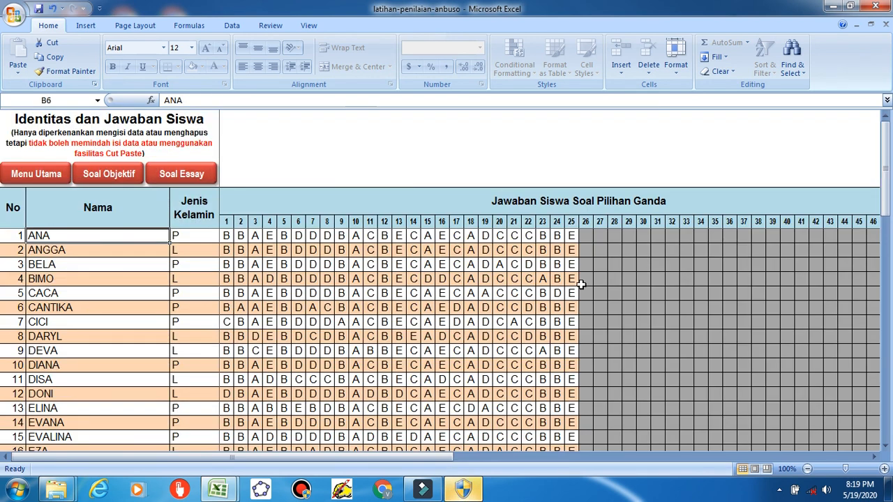
{"action": "left_click", "coordinate": [41, 174]}
{"action": "scroll", "coordinate": [233, 407], "scroll_direction": "down", "scroll_amount": 4}
{"action": "scroll", "coordinate": [202, 367], "scroll_direction": "down", "scroll_amount": 3}
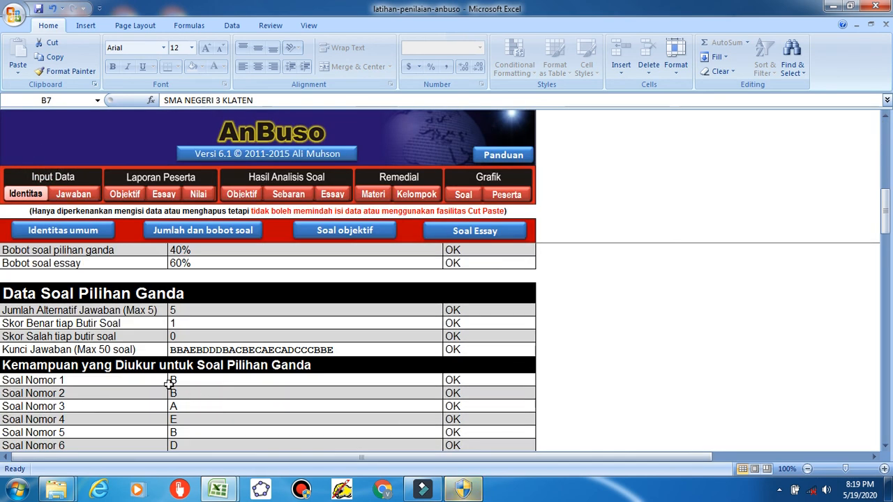
{"action": "scroll", "coordinate": [119, 366], "scroll_direction": "down", "scroll_amount": 1}
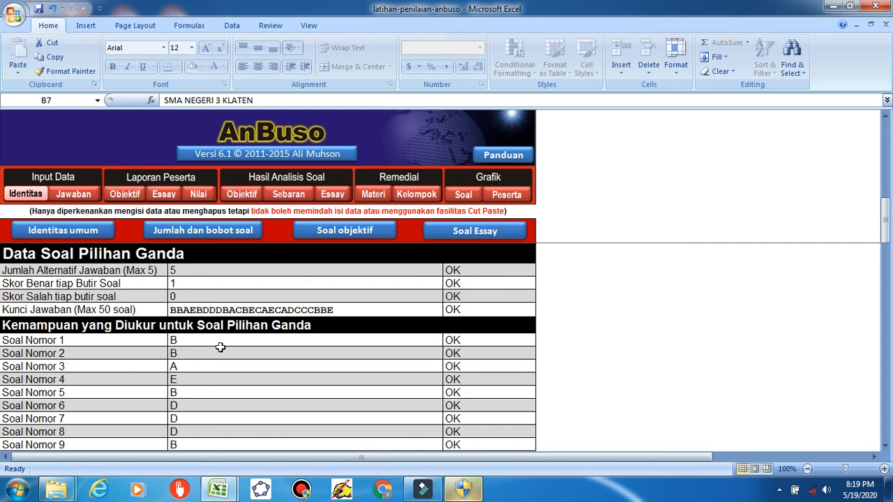
Examine the Objektif answer report under Laporan Peserta, and return to Identitas to check the question weights and multiple-choice data
{"action": "left_click", "coordinate": [136, 194]}
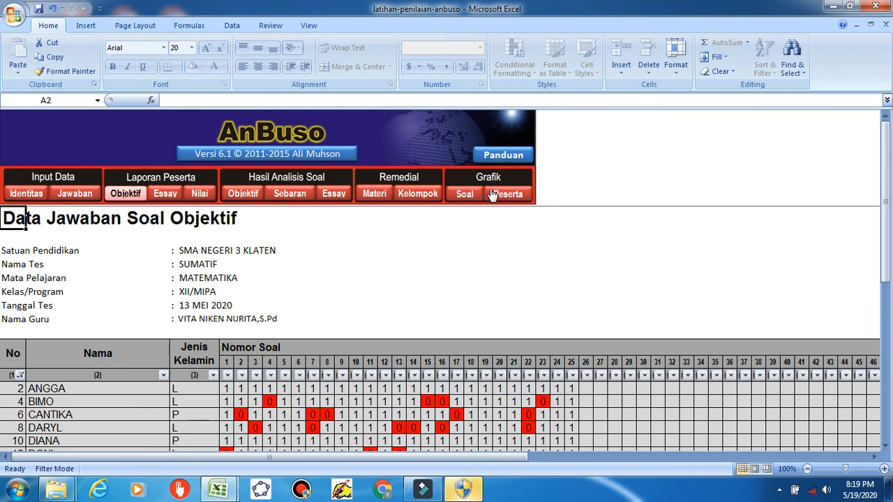
{"action": "scroll", "coordinate": [341, 305], "scroll_direction": "down", "scroll_amount": 2}
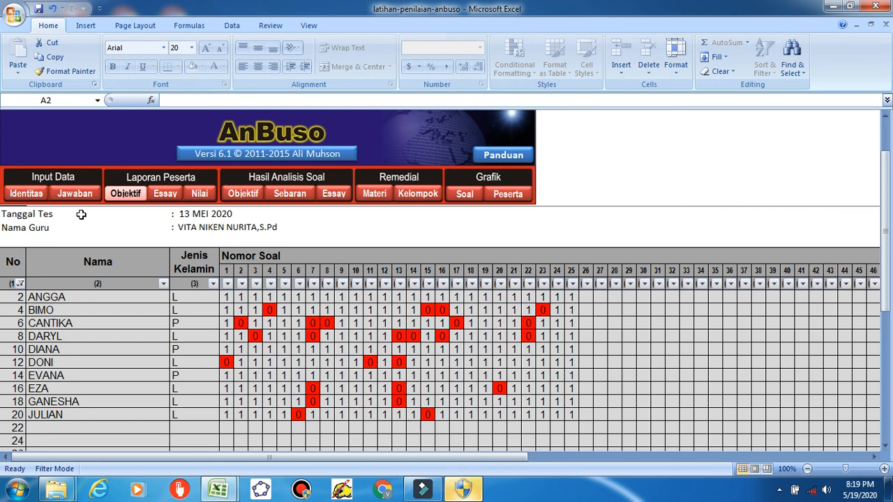
{"action": "left_click", "coordinate": [26, 193]}
{"action": "scroll", "coordinate": [123, 328], "scroll_direction": "down", "scroll_amount": 3}
{"action": "scroll", "coordinate": [126, 340], "scroll_direction": "down", "scroll_amount": 3}
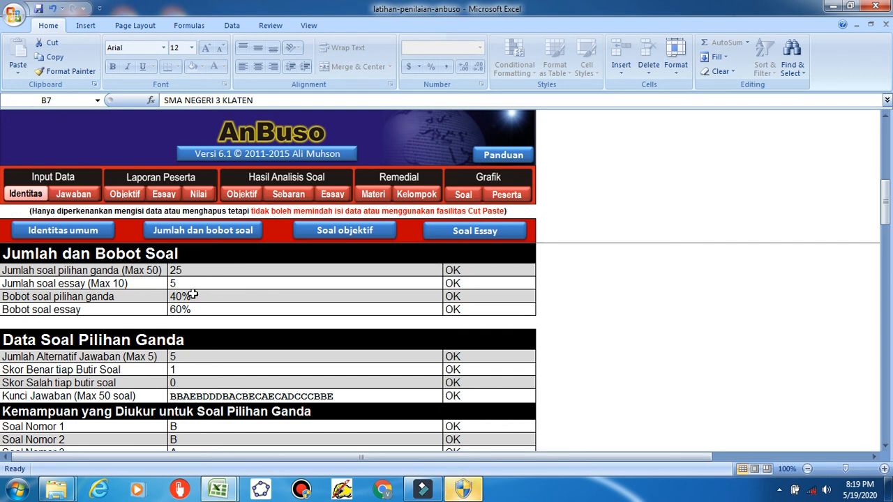
{"action": "scroll", "coordinate": [216, 391], "scroll_direction": "down", "scroll_amount": 3}
{"action": "scroll", "coordinate": [216, 389], "scroll_direction": "up", "scroll_amount": 2}
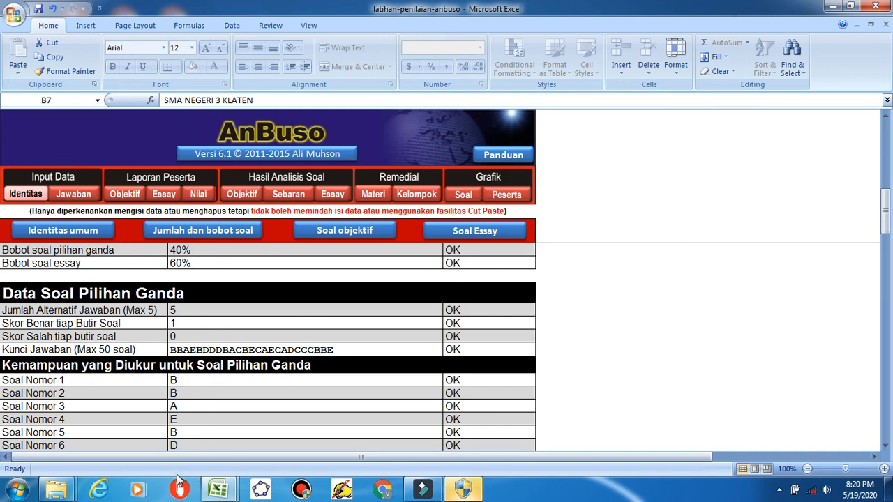
{"action": "left_click", "coordinate": [780, 491]}
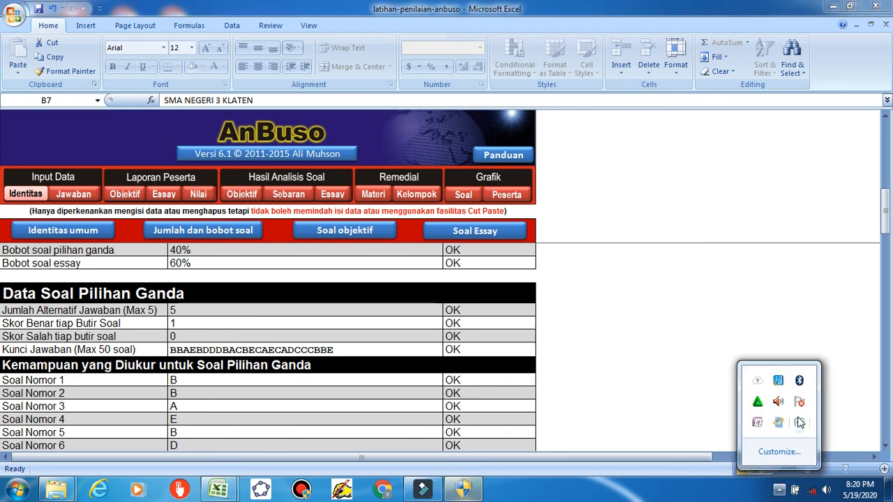